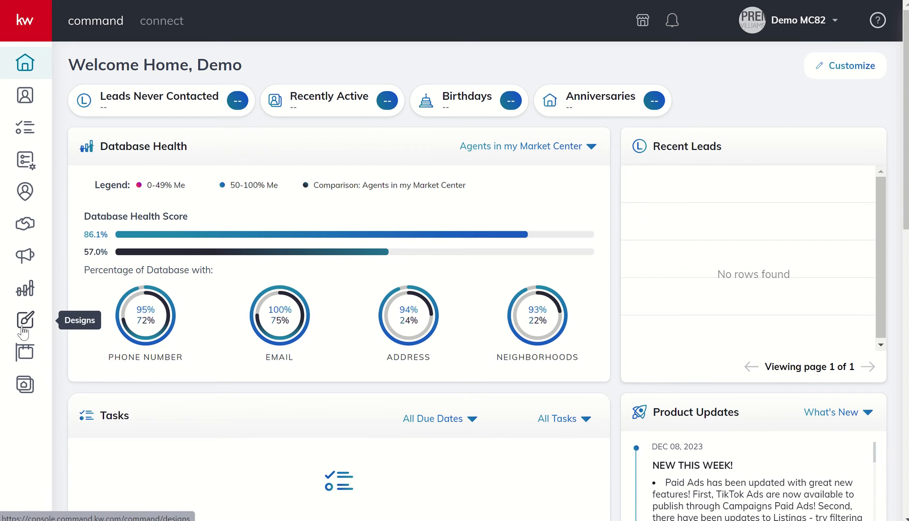
Step: Create a new print design from the Designs area, without importing photos or text from a listing
click(22, 327)
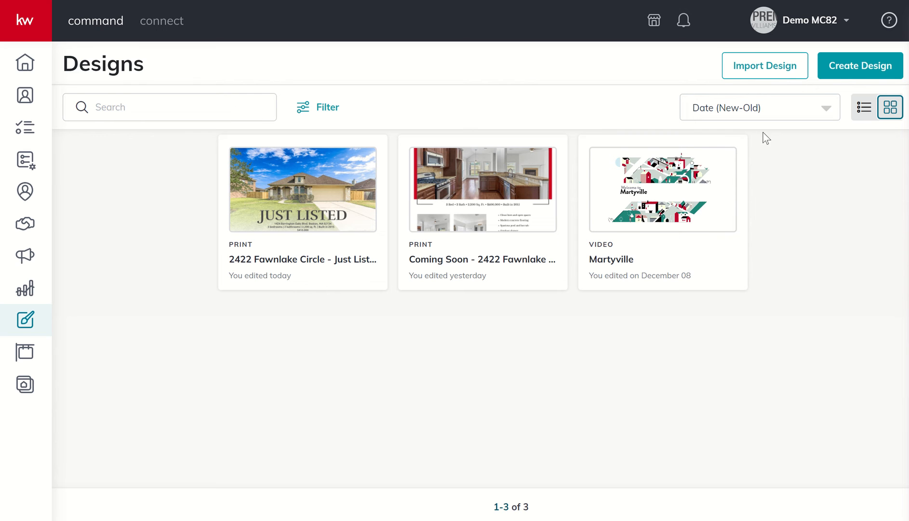
click(852, 67)
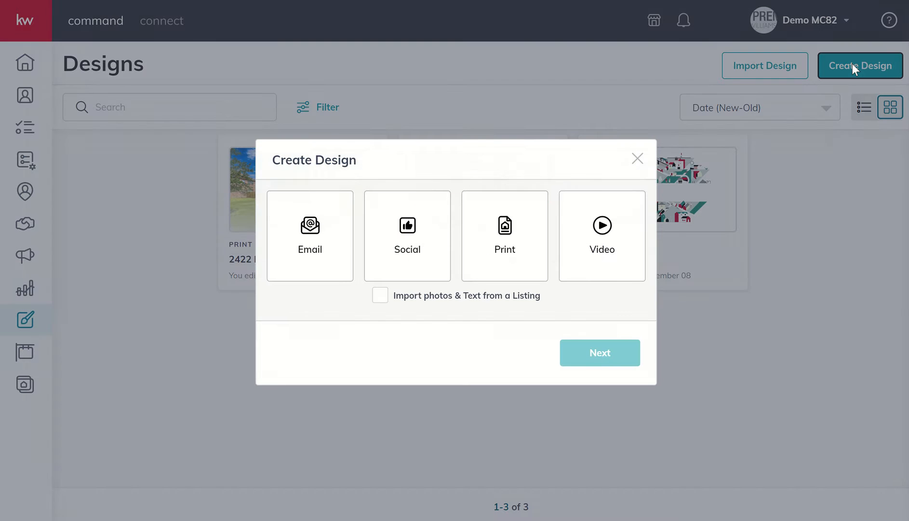
click(509, 248)
click(575, 351)
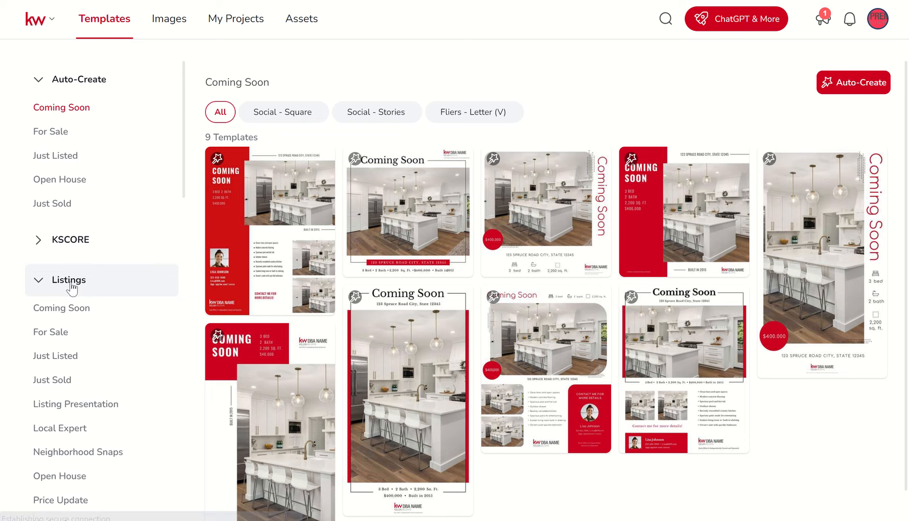
Step: Find the Listing Presentation templates under Listings and use the Modern-02 template
scroll(62, 288, down, 2)
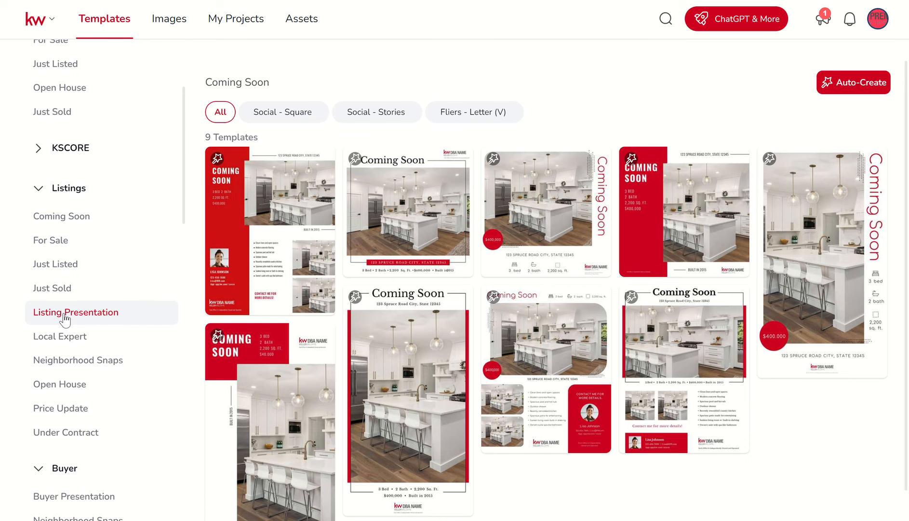
click(86, 320)
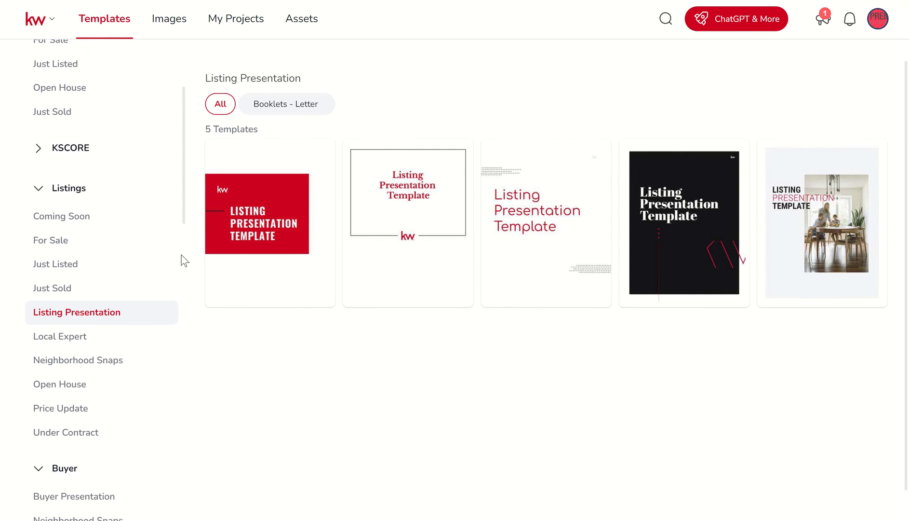
mouse_move(355, 219)
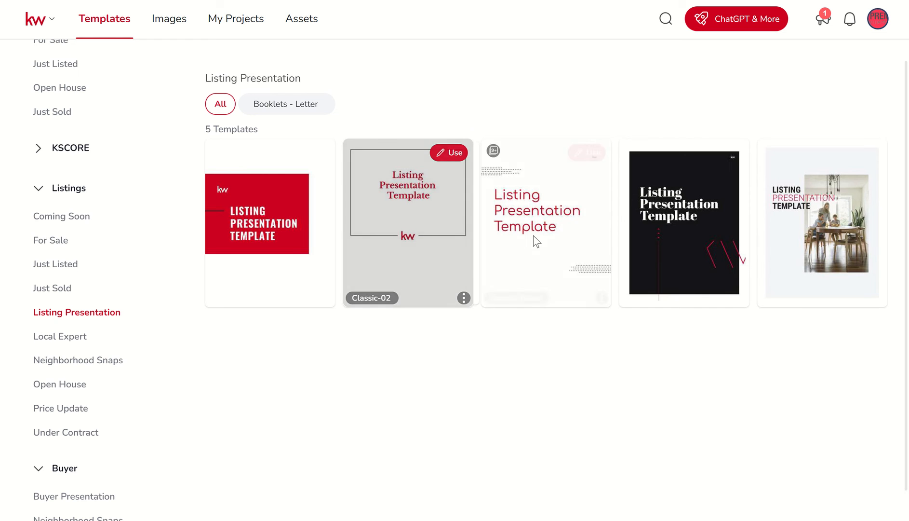
mouse_move(661, 221)
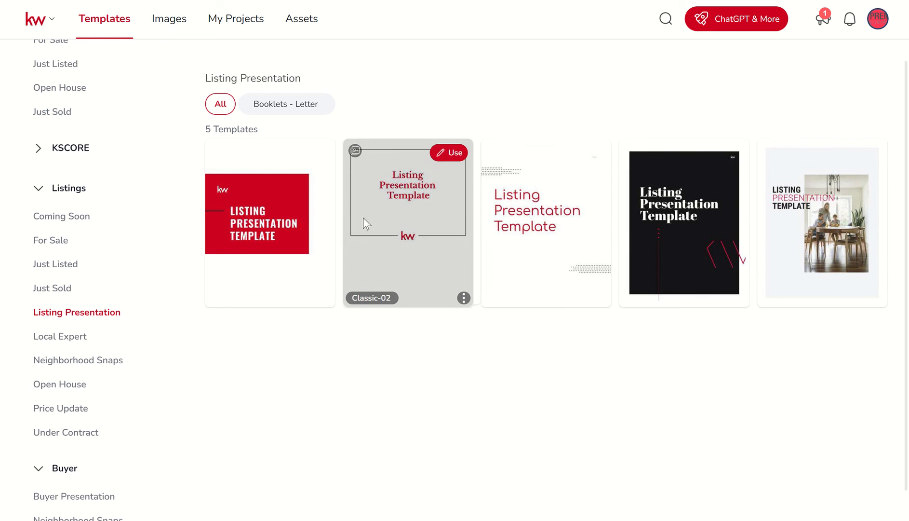
mouse_move(321, 218)
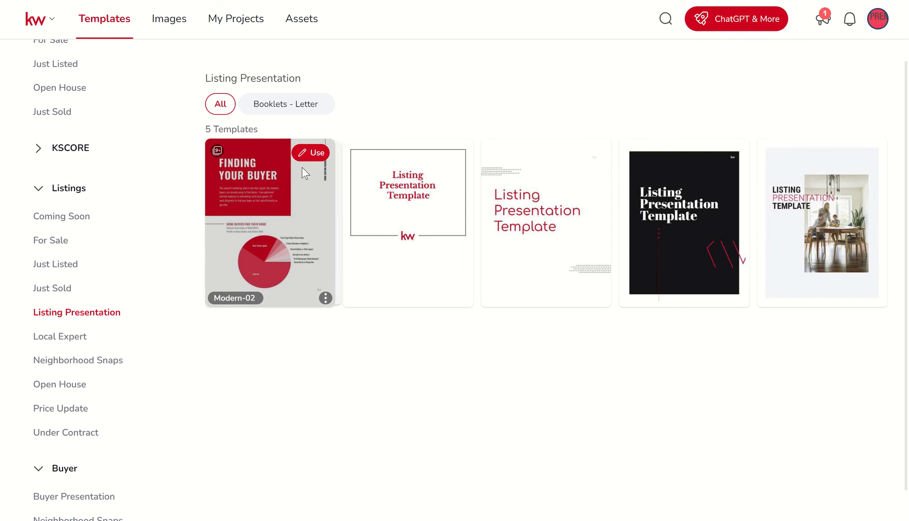
click(312, 154)
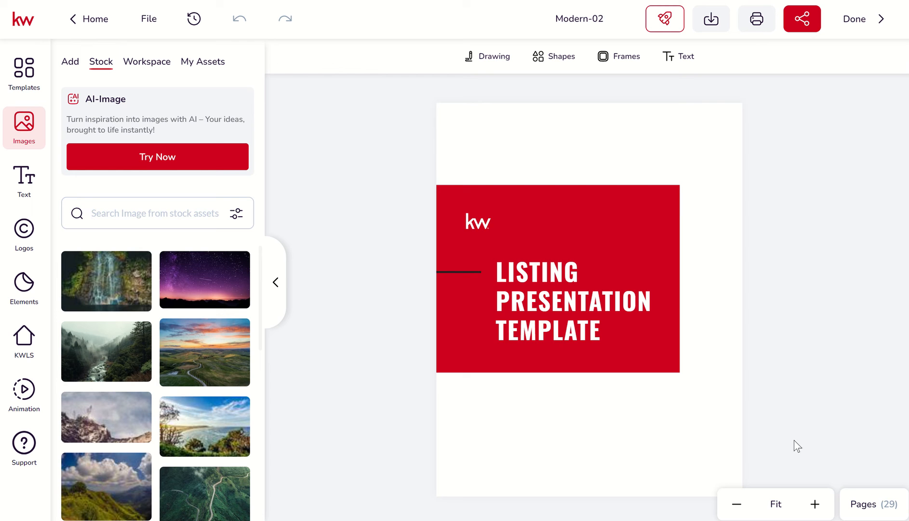
Step: Show the template's page list, look through the pages, and delete the "Listing Presentation Template" title page
click(863, 504)
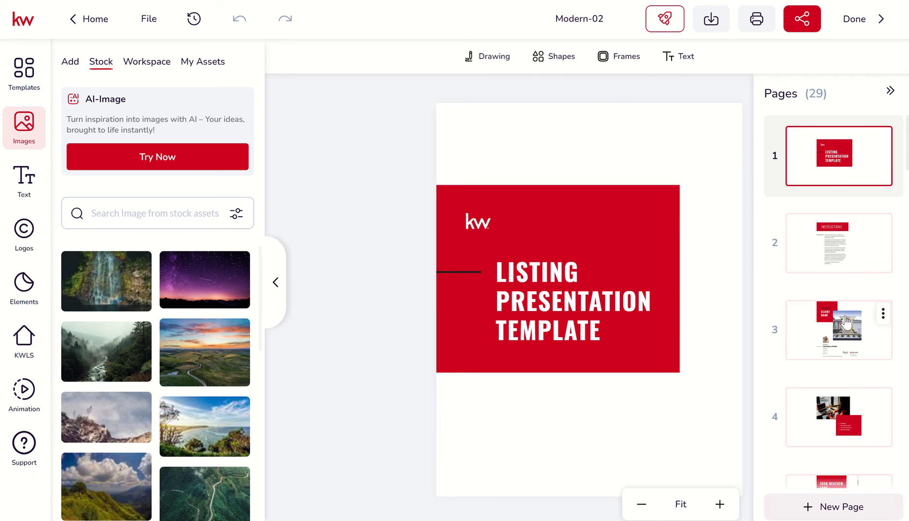
scroll(826, 178, down, 1)
scroll(825, 179, down, 5)
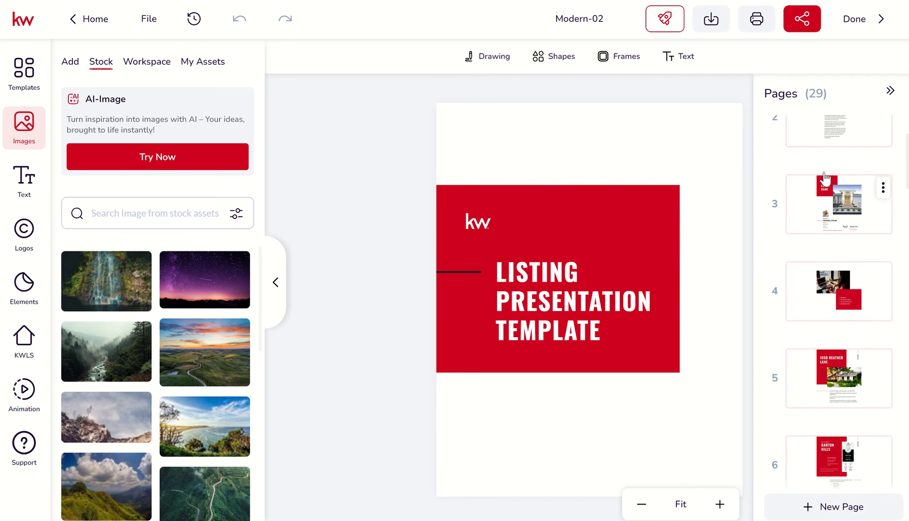
scroll(826, 178, down, 4)
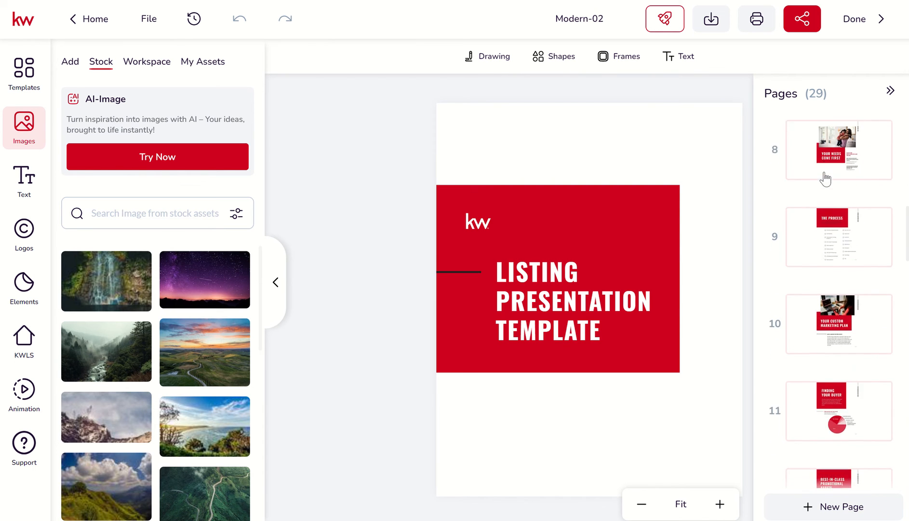
scroll(826, 179, up, 5)
scroll(826, 179, up, 5)
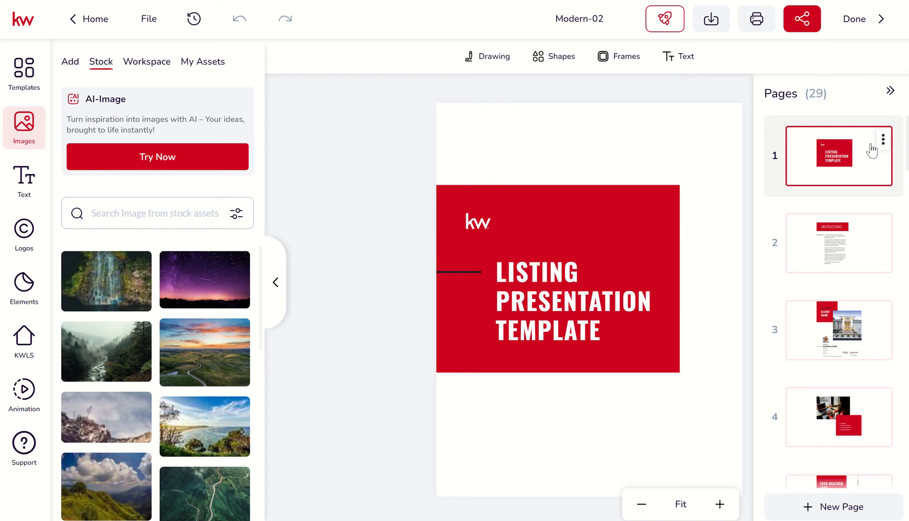
click(883, 141)
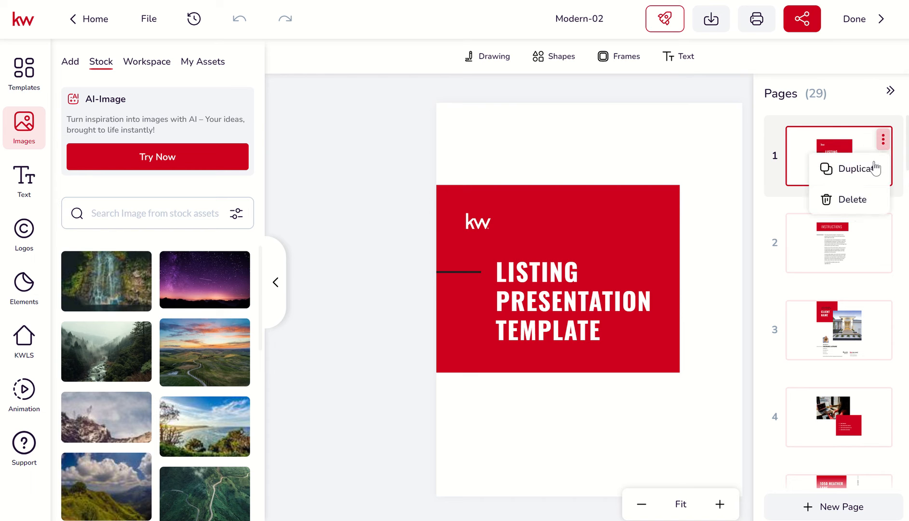
click(852, 200)
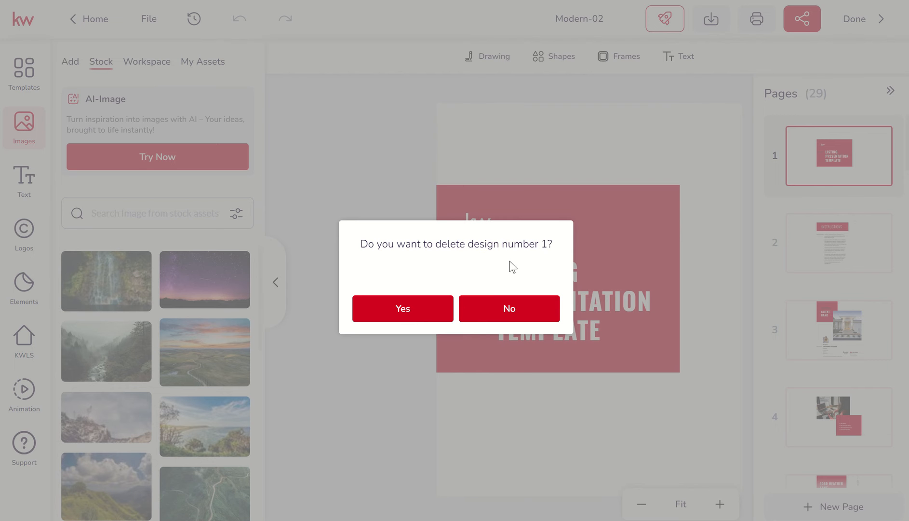
click(404, 309)
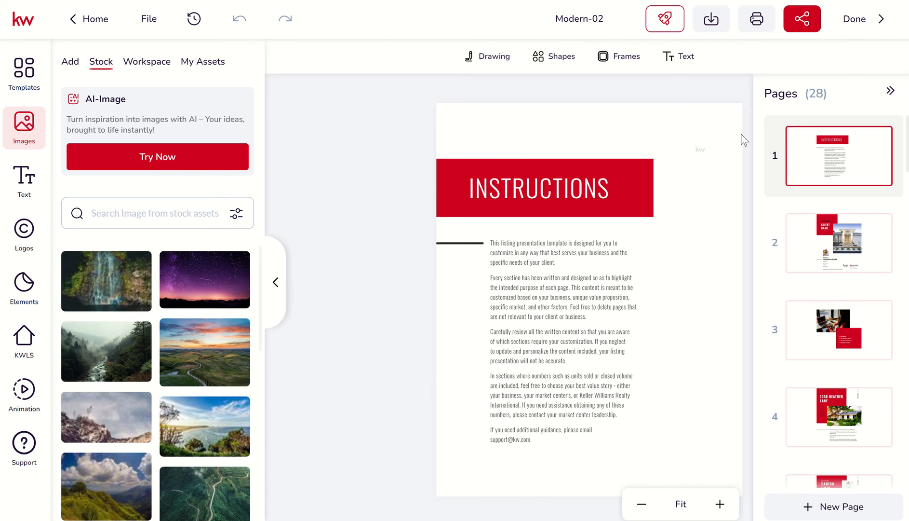
Step: Read the Instructions page at a larger zoom for guidance on customizing the listing presentation
click(720, 504)
click(719, 504)
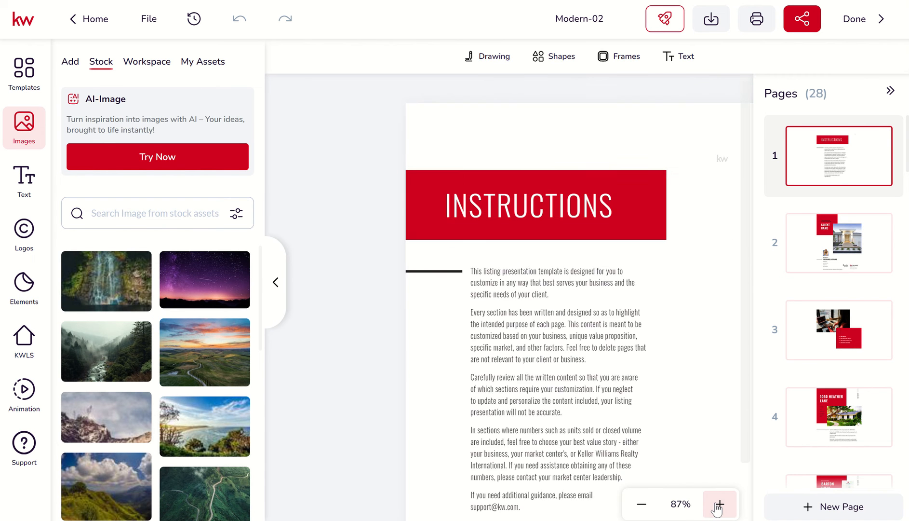
click(719, 504)
click(719, 503)
click(720, 504)
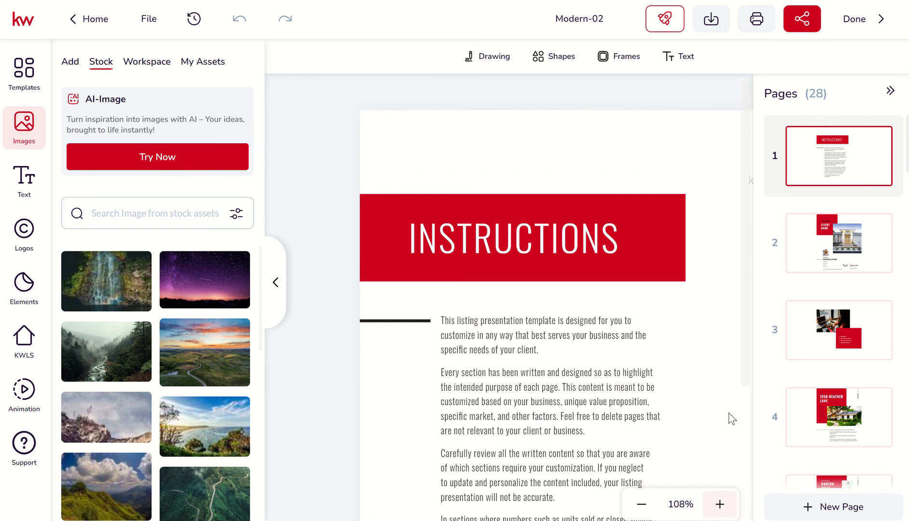
scroll(730, 417, down, 2)
scroll(730, 418, down, 2)
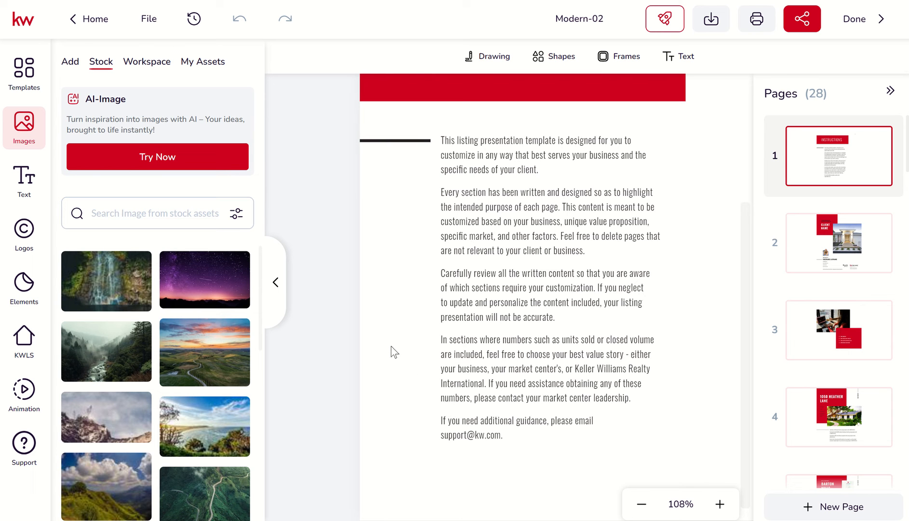
scroll(404, 419, down, 1)
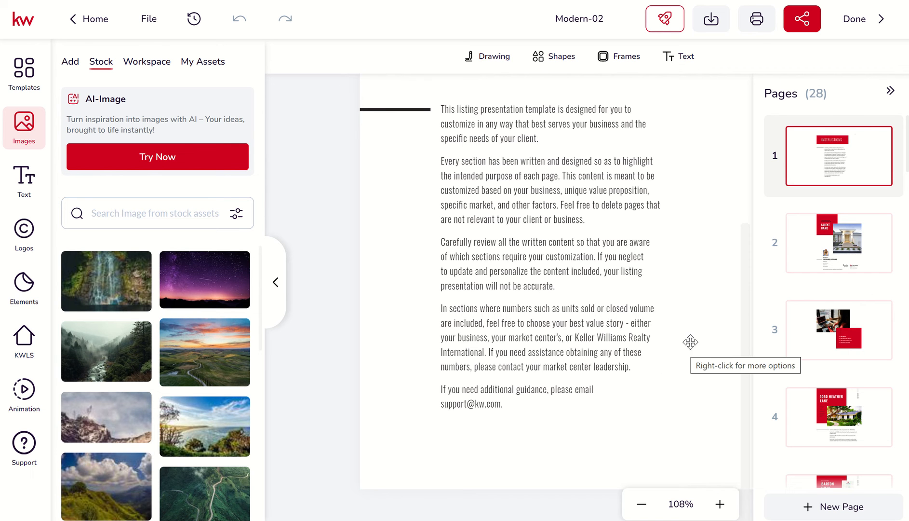
scroll(690, 342, up, 2)
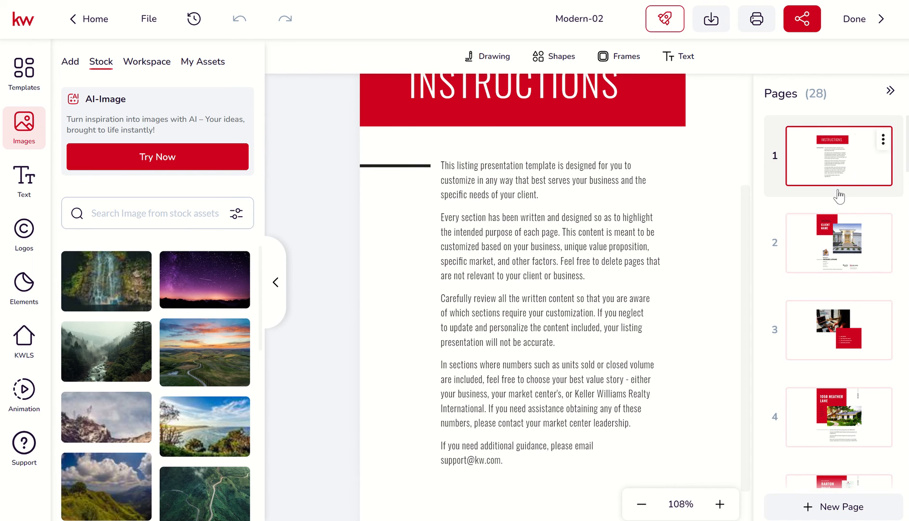
Step: Delete the Instructions page from the presentation
click(883, 140)
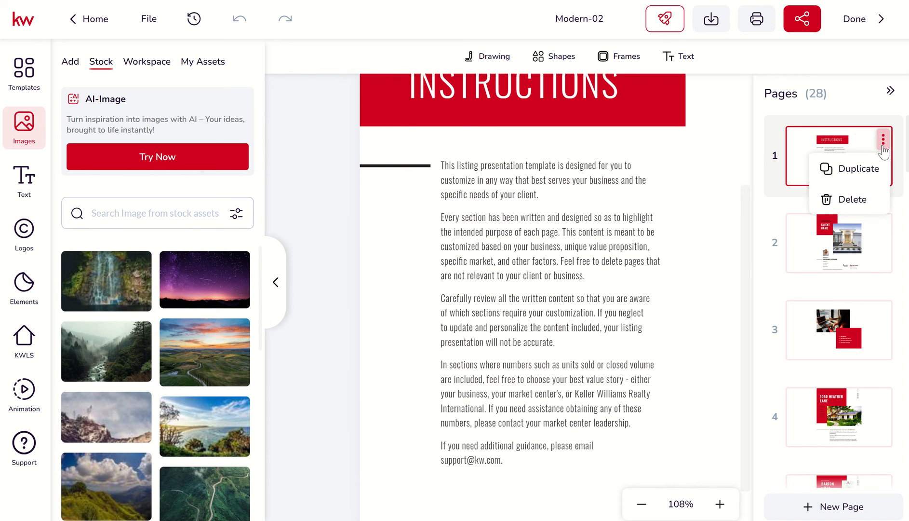
click(853, 200)
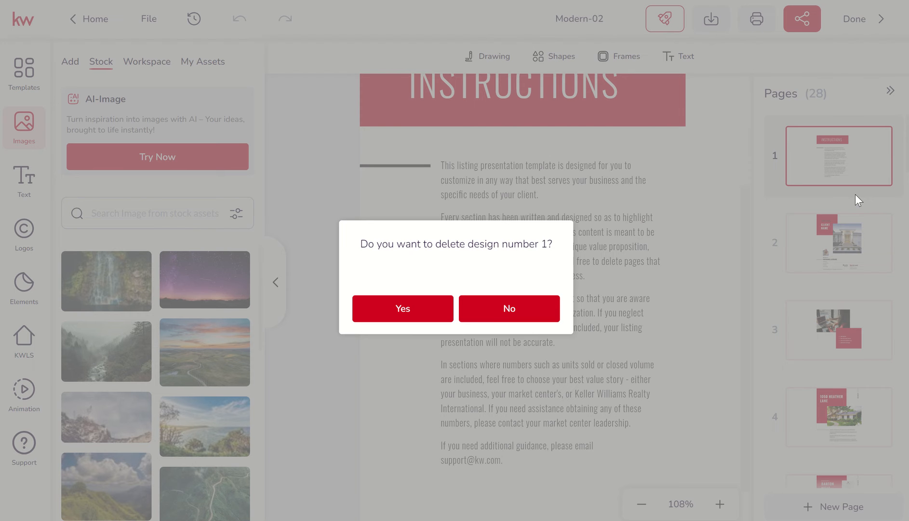
click(427, 311)
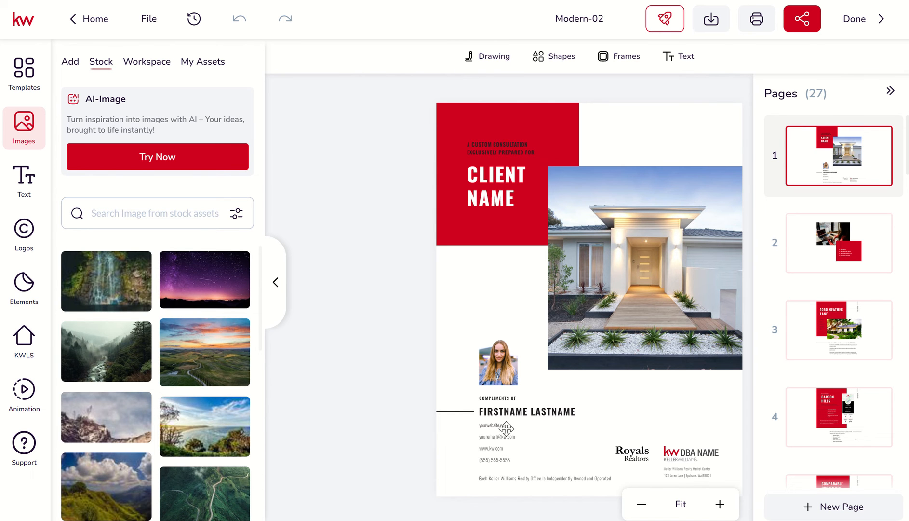
Step: Examine the cover page's client name, house photo, agent portrait, contact details and logos for content to customize
click(720, 506)
click(720, 504)
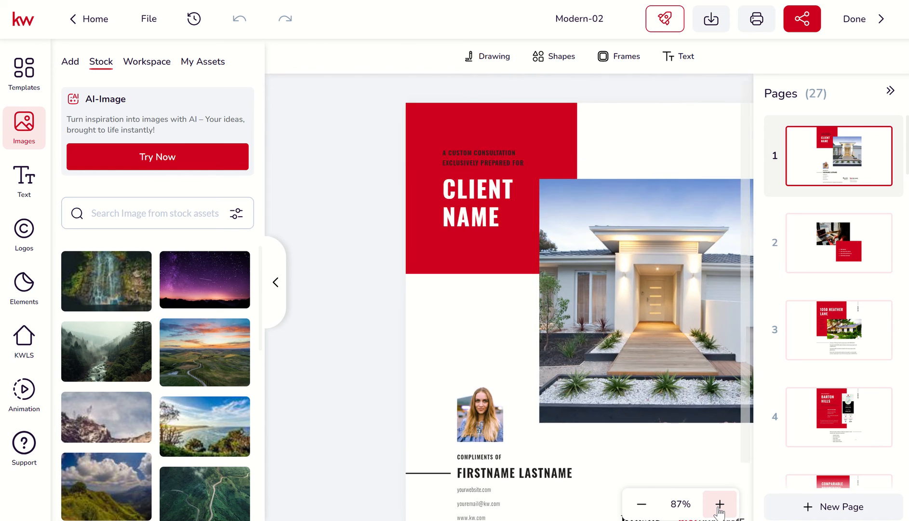
click(719, 504)
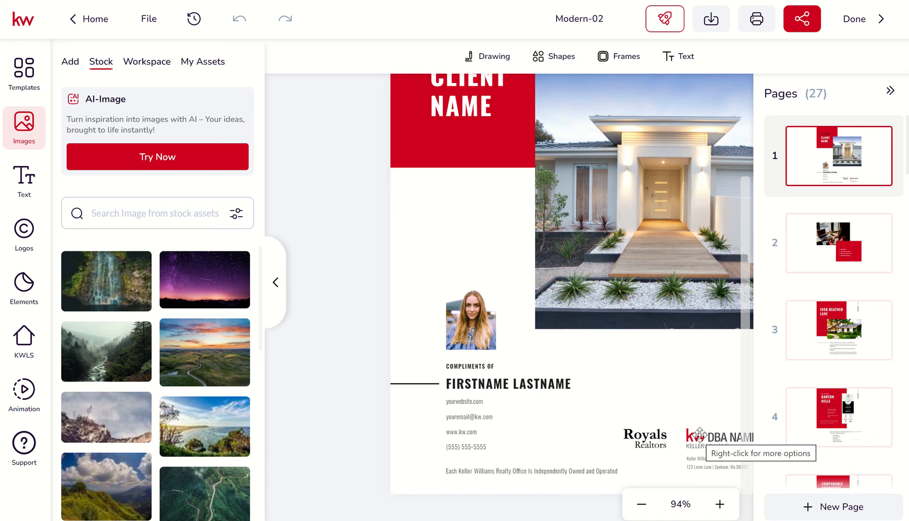
scroll(580, 376, up, 3)
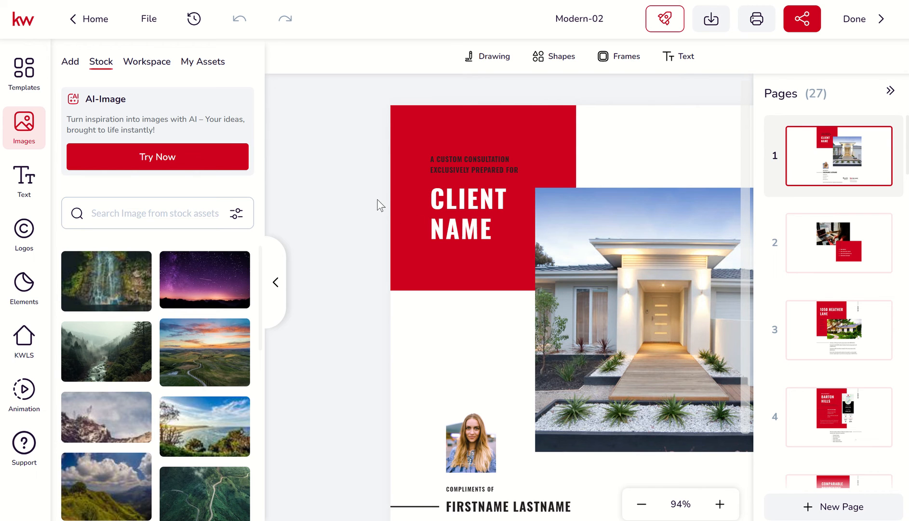
scroll(389, 206, down, 1)
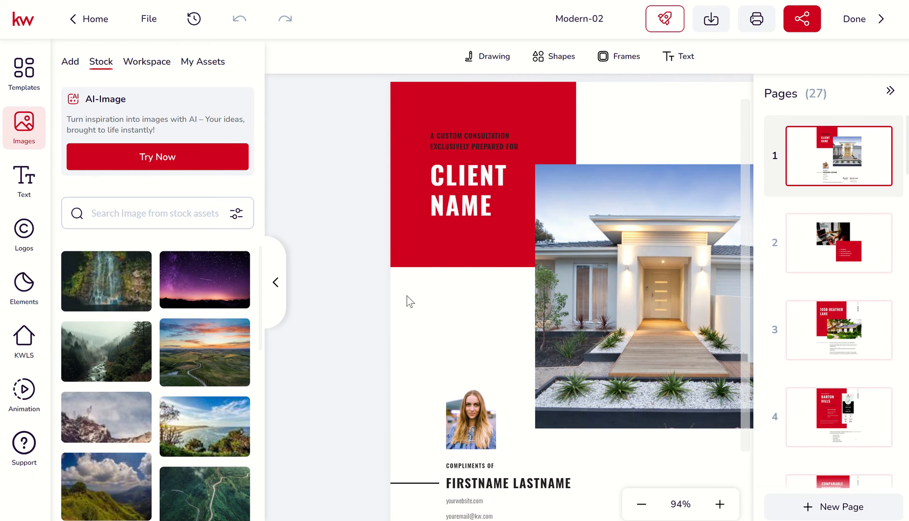
scroll(407, 301, down, 4)
scroll(410, 301, down, 1)
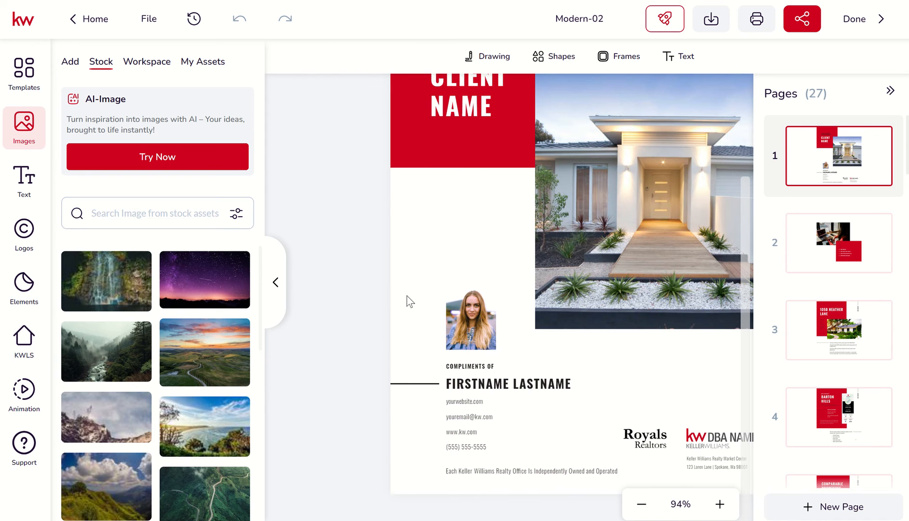
scroll(407, 296, up, 4)
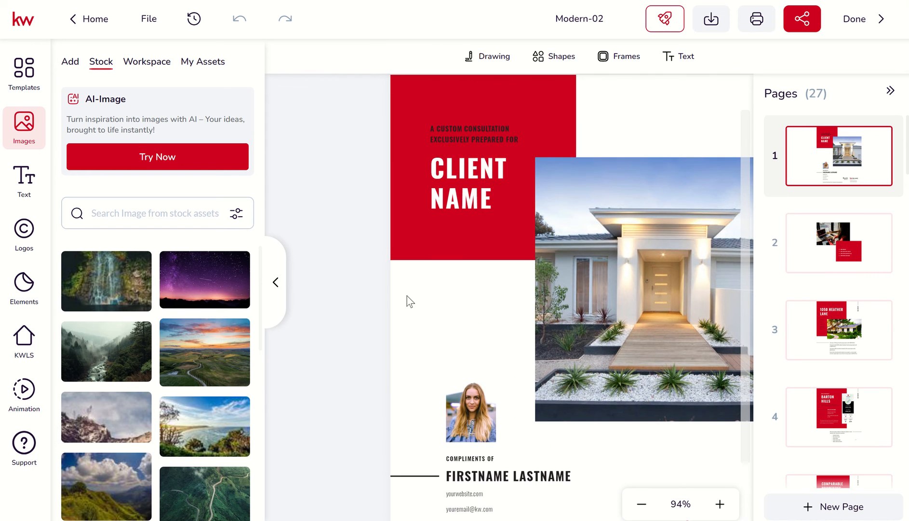
scroll(407, 296, down, 4)
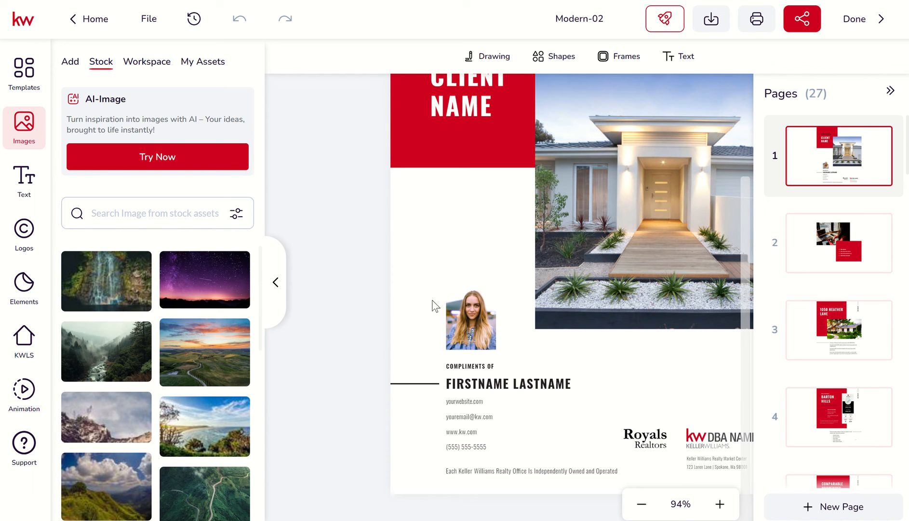
Step: Look over pages 2 and 3, and delete the Barton Hills market statistics image and its white backing rectangle from page 4
mouse_move(814, 247)
click(815, 247)
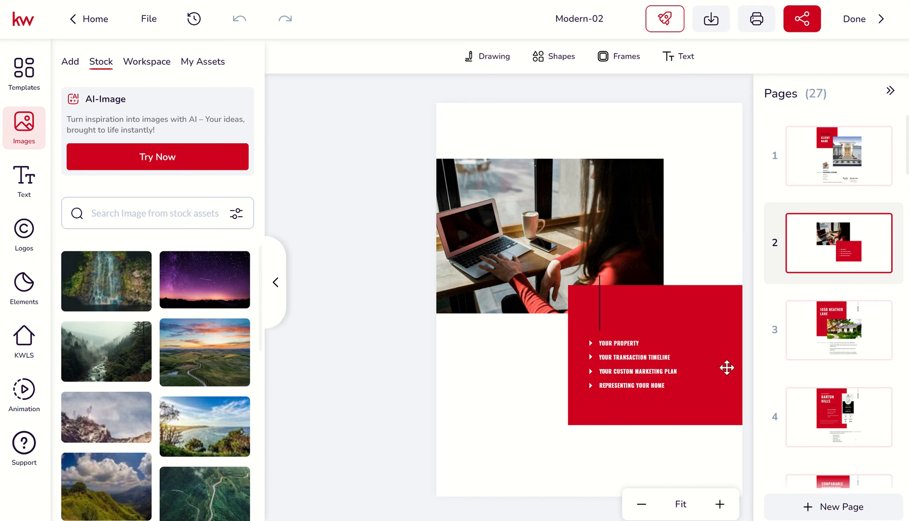
click(822, 346)
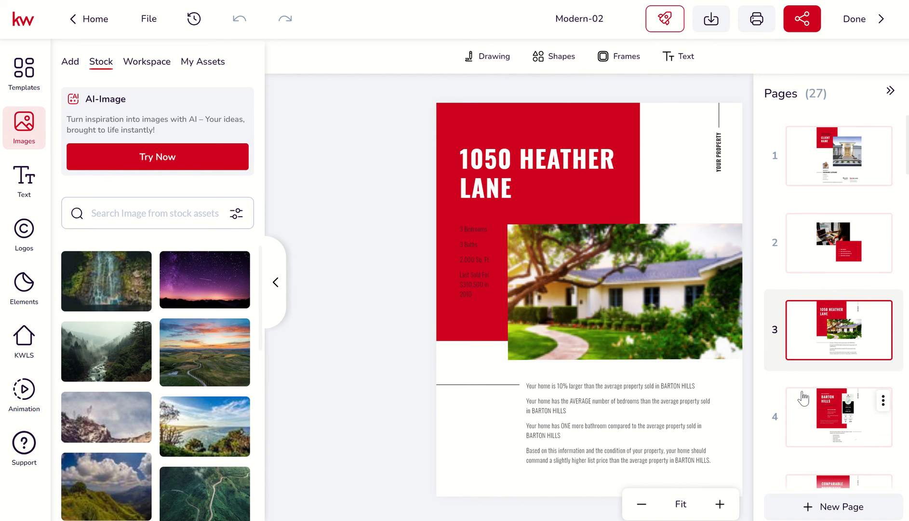
scroll(804, 398, down, 1)
click(834, 365)
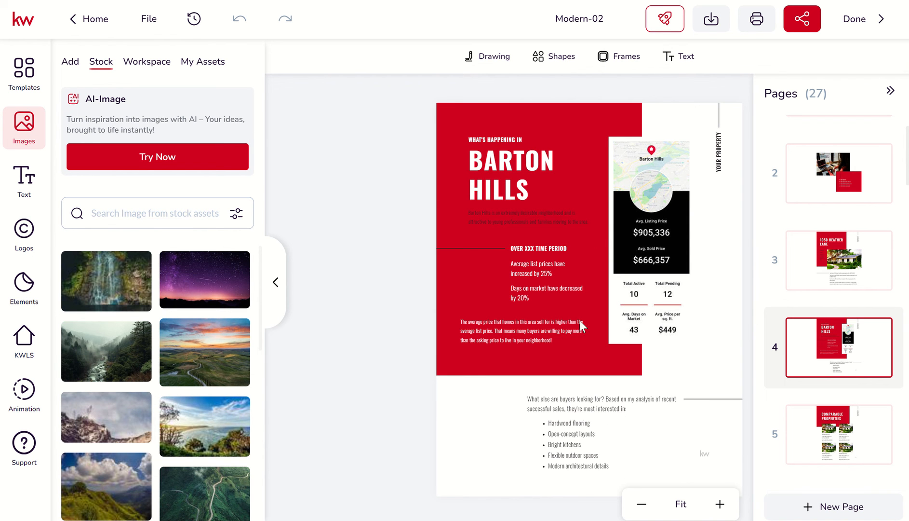
click(632, 233)
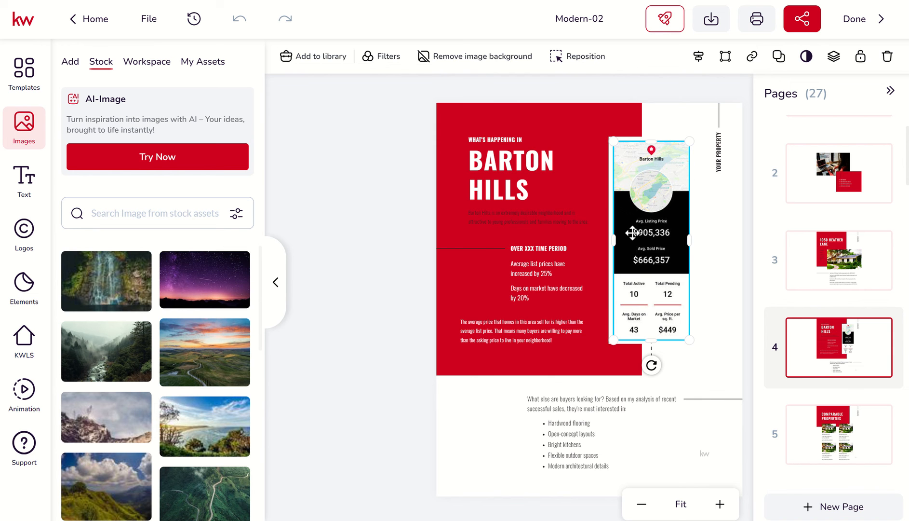
key(Delete)
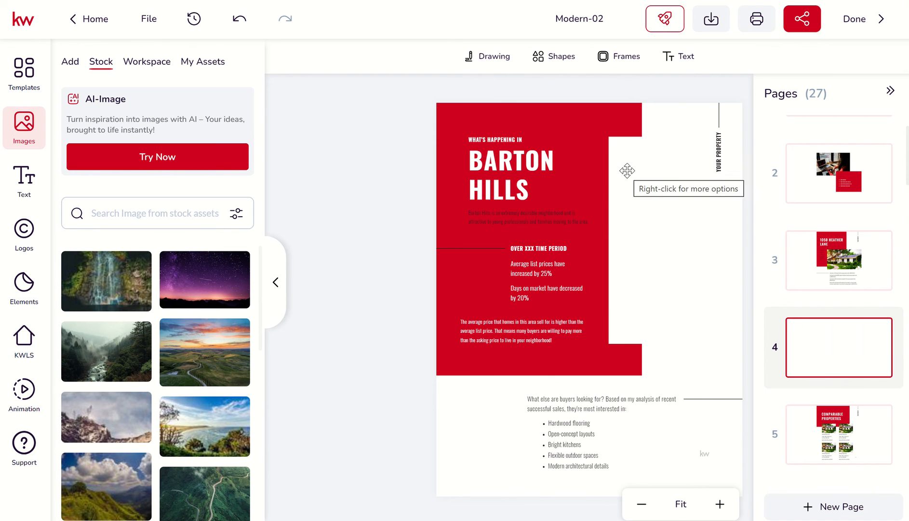
click(629, 171)
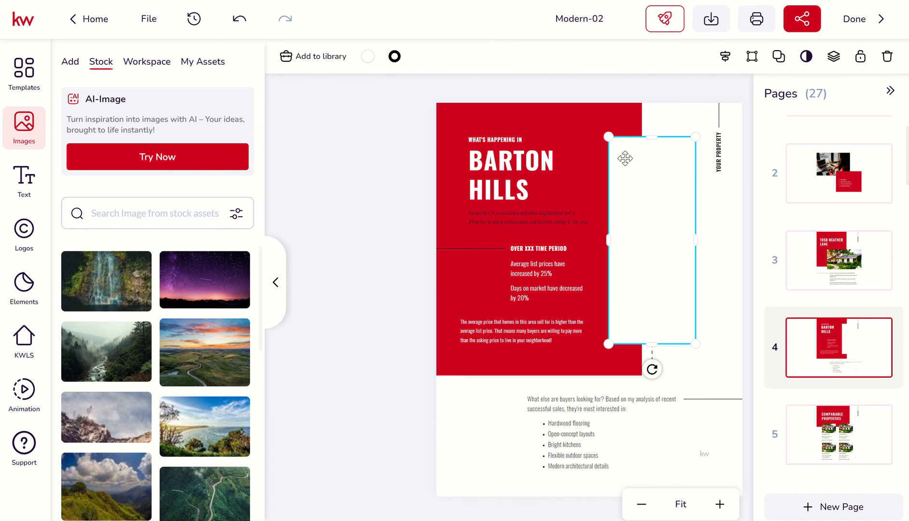
key(Delete)
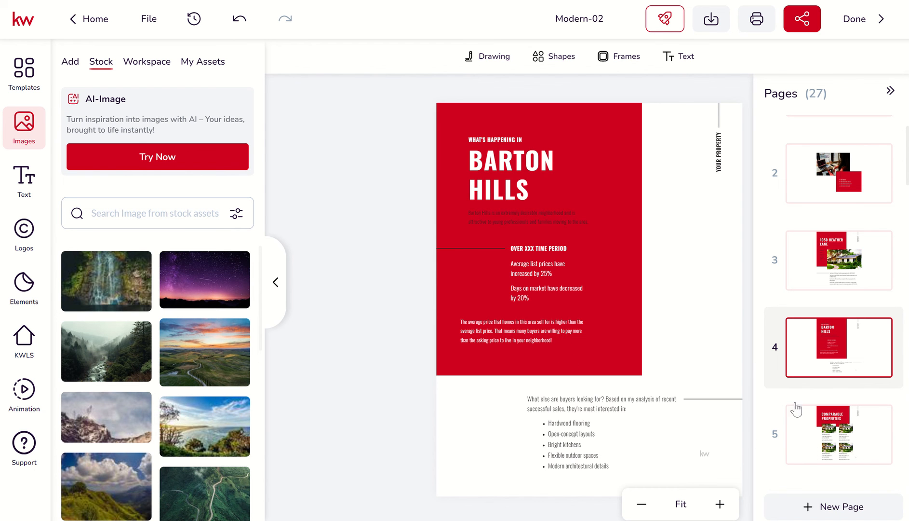
Step: Review pages 5 through 10, from Comparable Properties to Best-in-Class Promotional Assets, for content to keep or customize
click(827, 440)
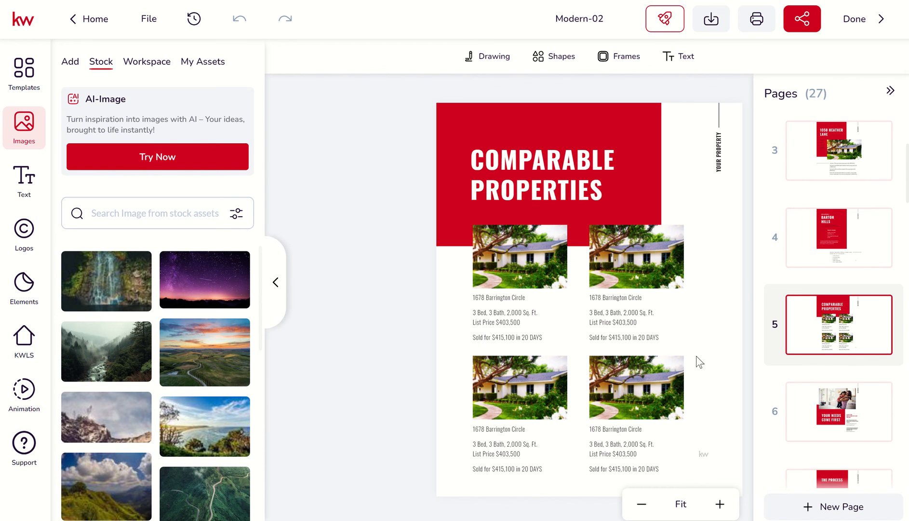
click(819, 408)
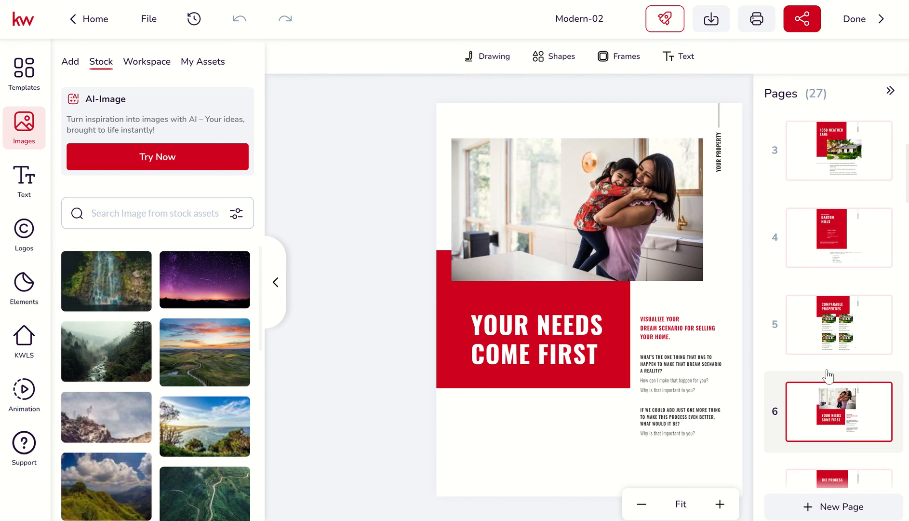
scroll(828, 374, down, 1)
scroll(828, 374, down, 2)
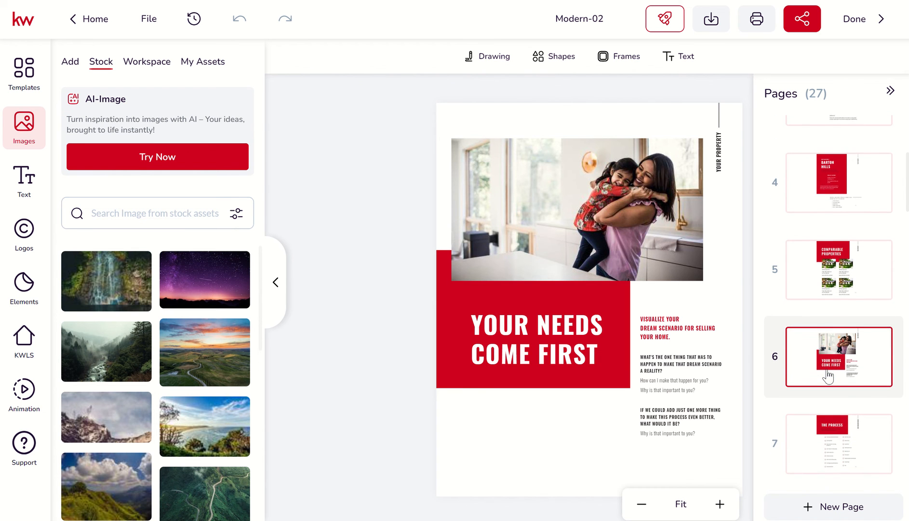
scroll(828, 374, down, 2)
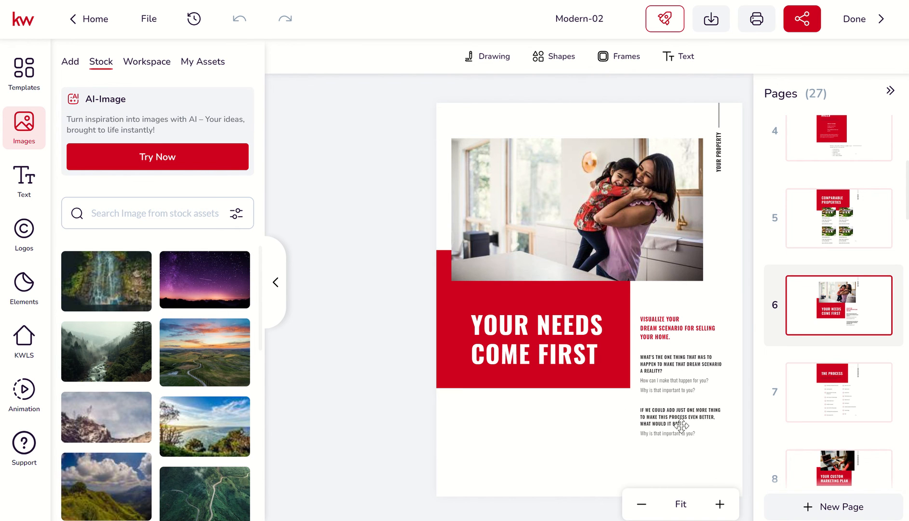
click(824, 399)
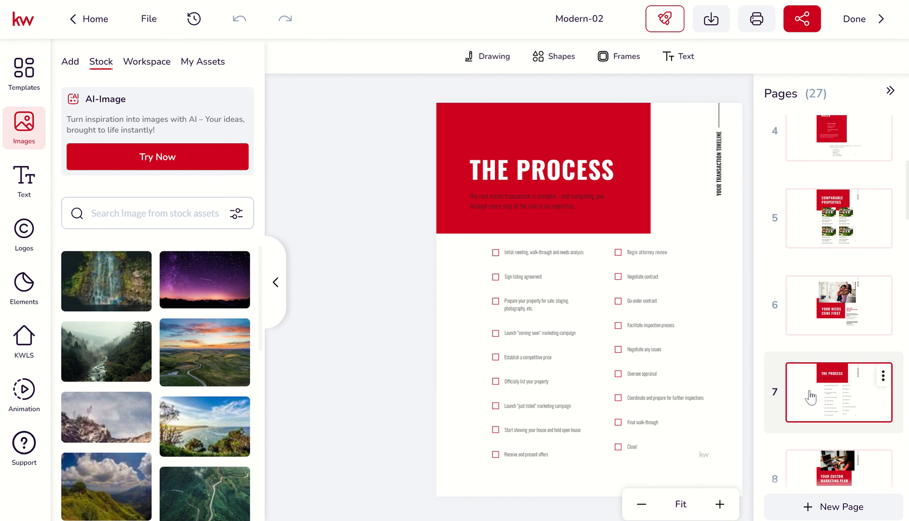
scroll(810, 395, down, 3)
click(813, 325)
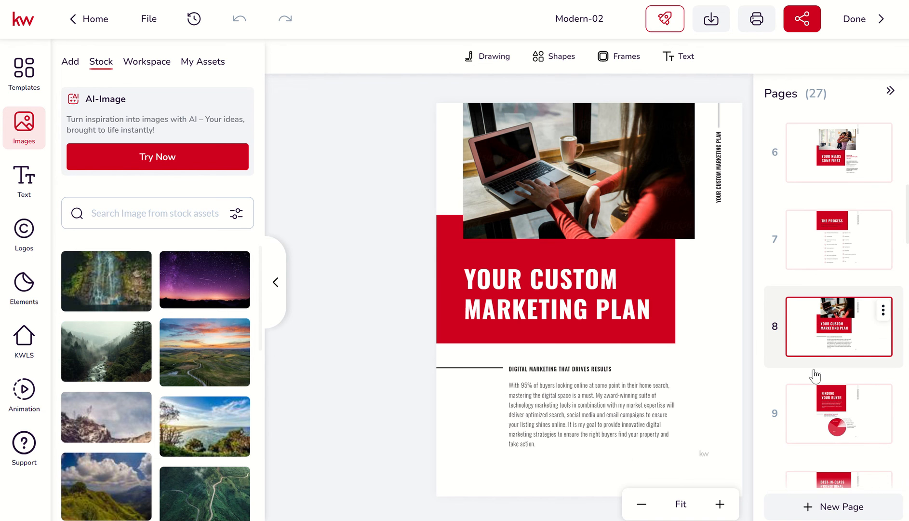
click(810, 408)
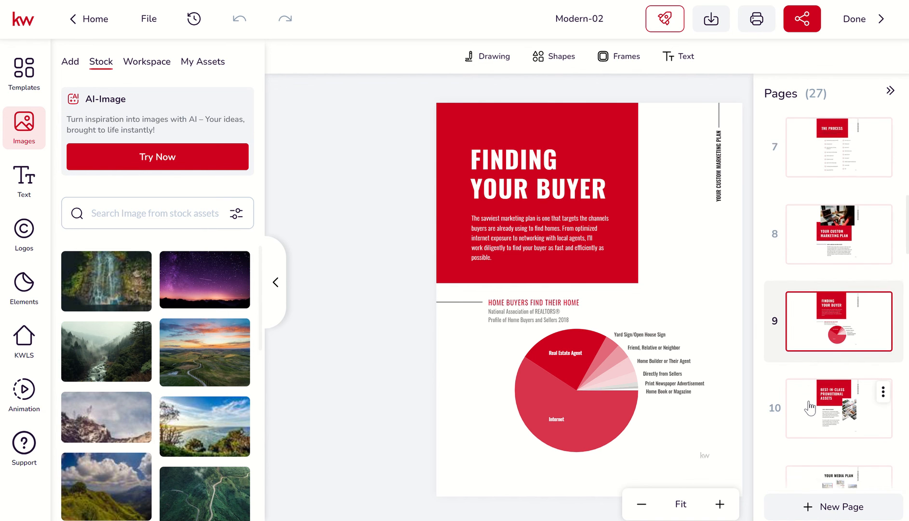
click(810, 407)
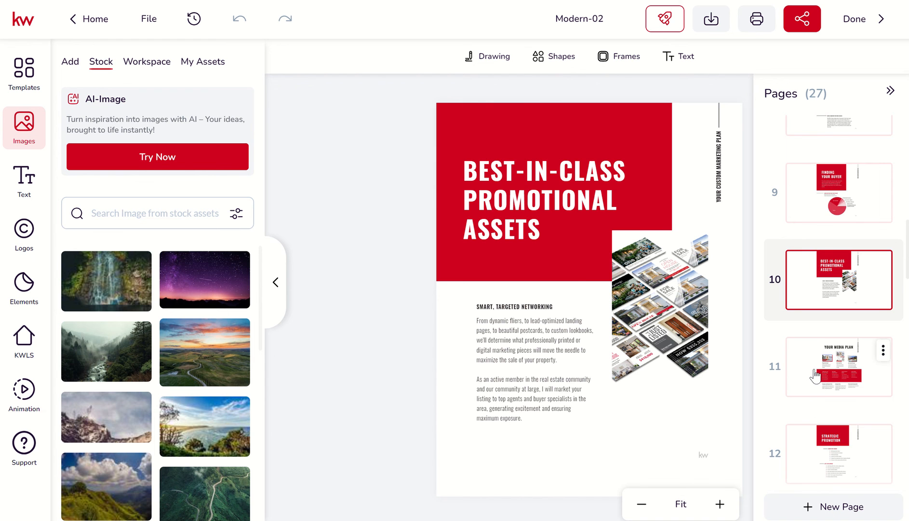
Step: Examine the Your Media Plan, Strategic Promotion and Open House Strategy pages, and skim the remaining pages through page 27
click(815, 376)
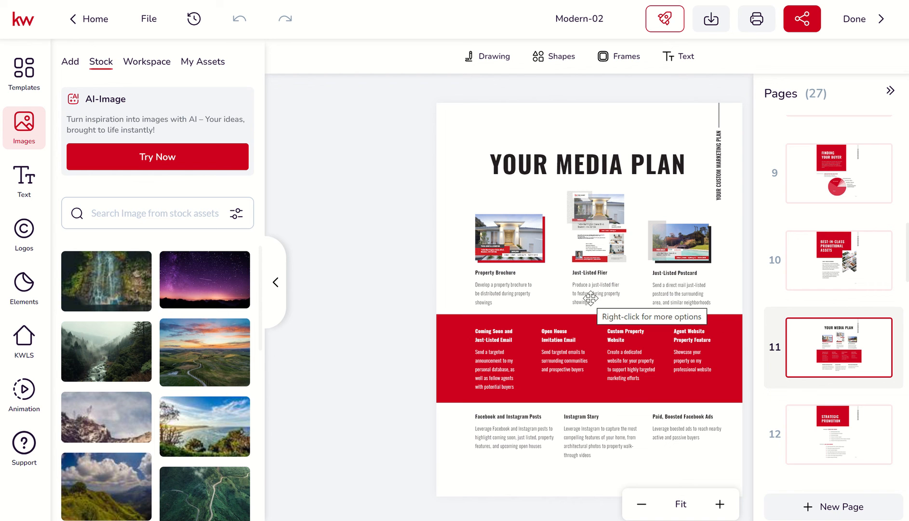
scroll(817, 365, down, 2)
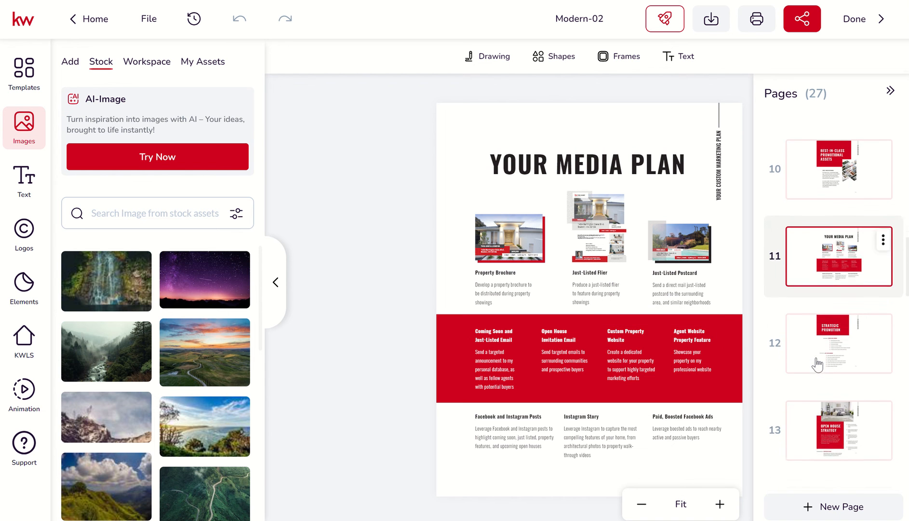
click(815, 365)
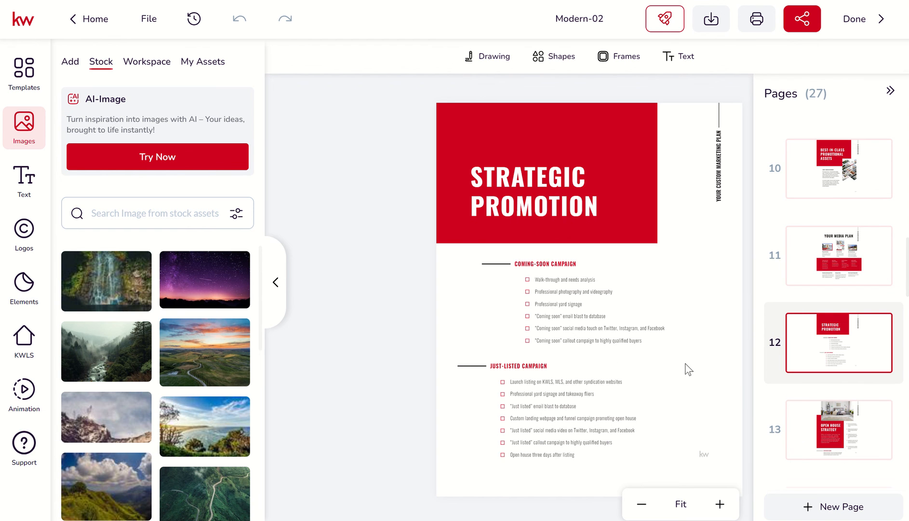
click(824, 415)
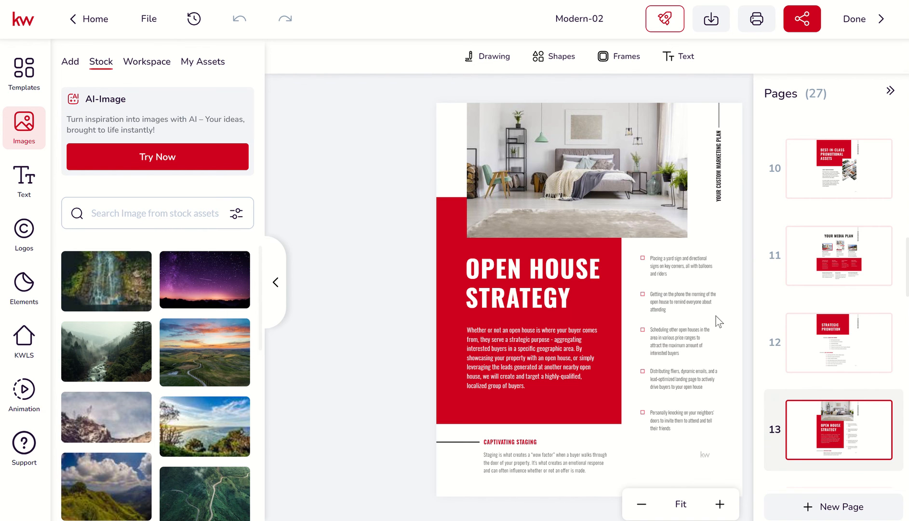
scroll(819, 372, down, 3)
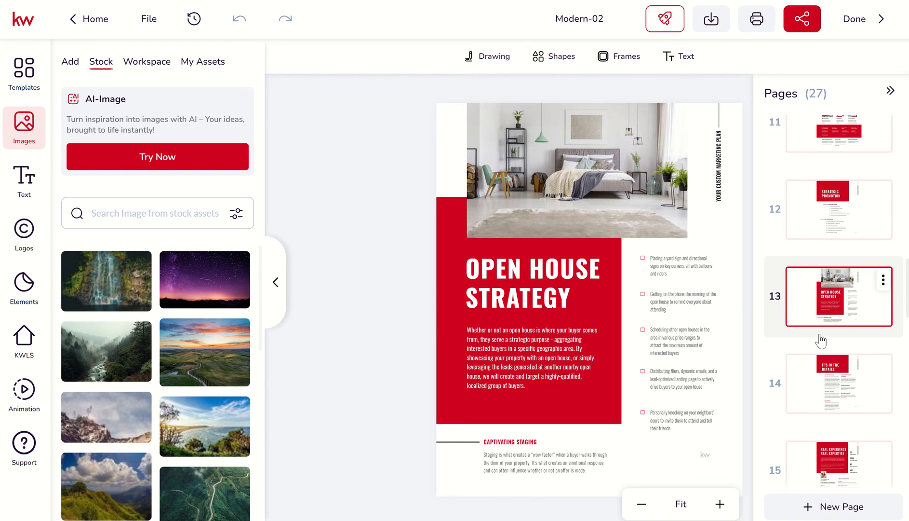
scroll(821, 341, down, 1)
scroll(821, 341, down, 10)
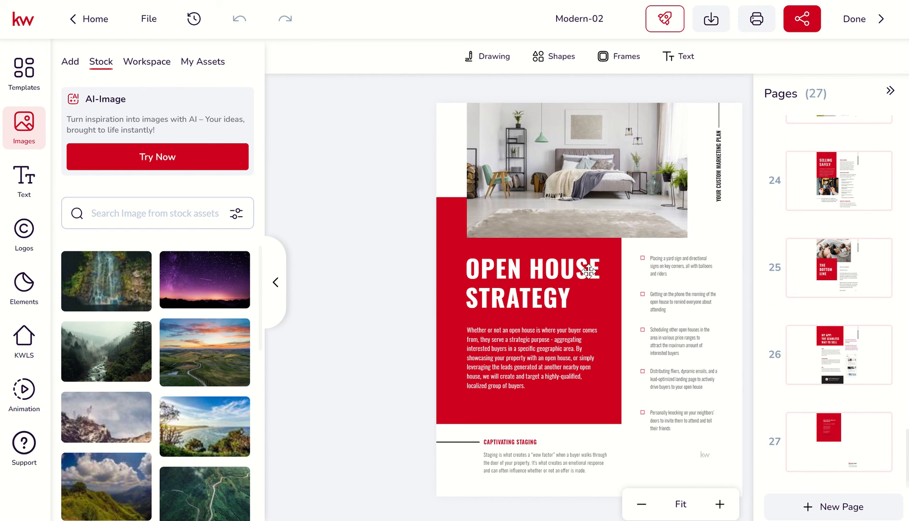
scroll(789, 236, up, 2)
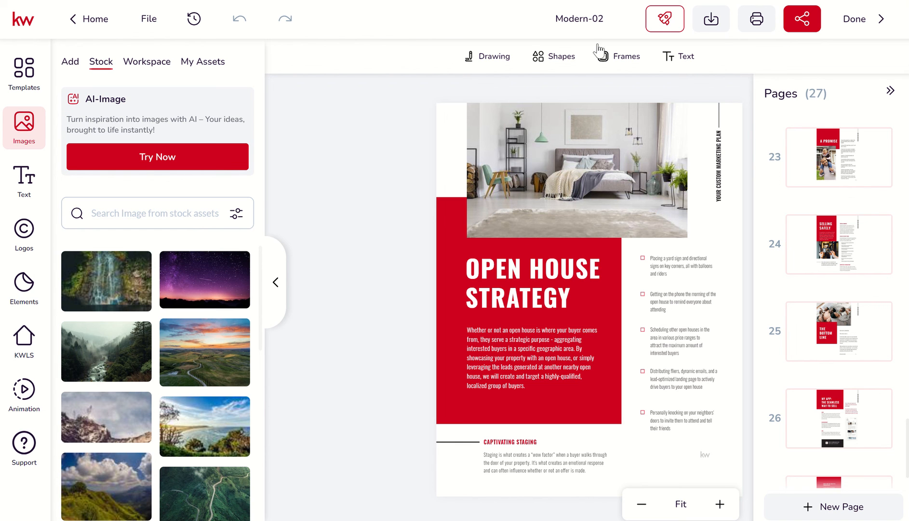
Step: Rename the design as "Listing Presentation - Blank"
click(558, 20)
text(Listing Presentation Te)
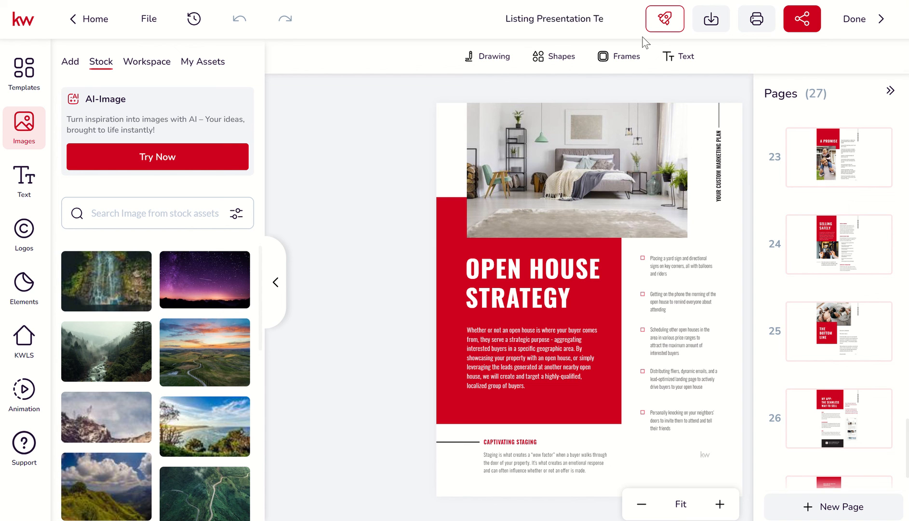
text(mplate -)
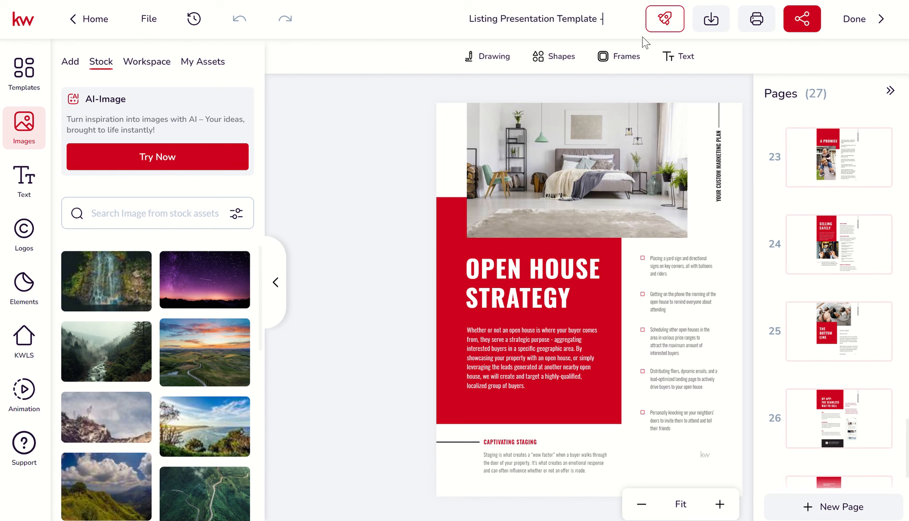
key(BackSpace)
key(BackSpace)
key(BackSpace)
key(BackSpace)
key(BackSpace)
key(BackSpace)
key(BackSpace)
key(BackSpace)
key(BackSpace)
key(BackSpace)
key(BackSpace)
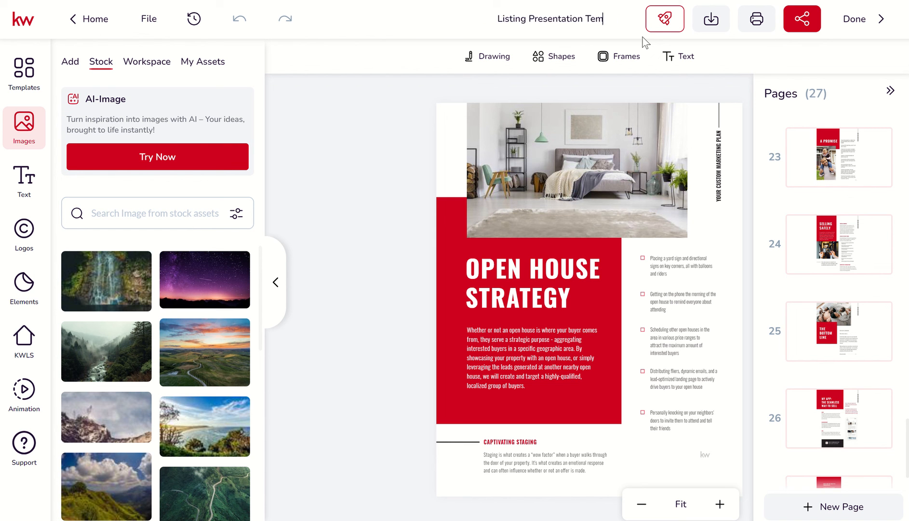
text(- Blank)
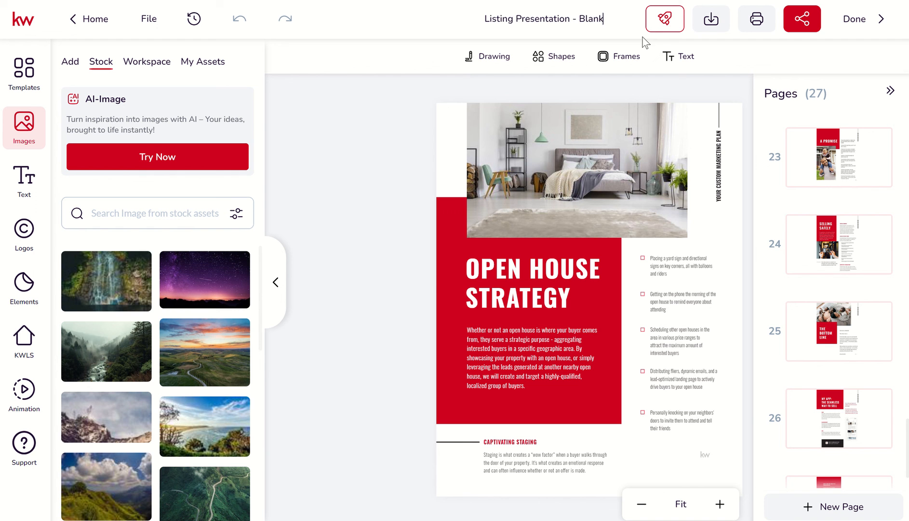
click(417, 130)
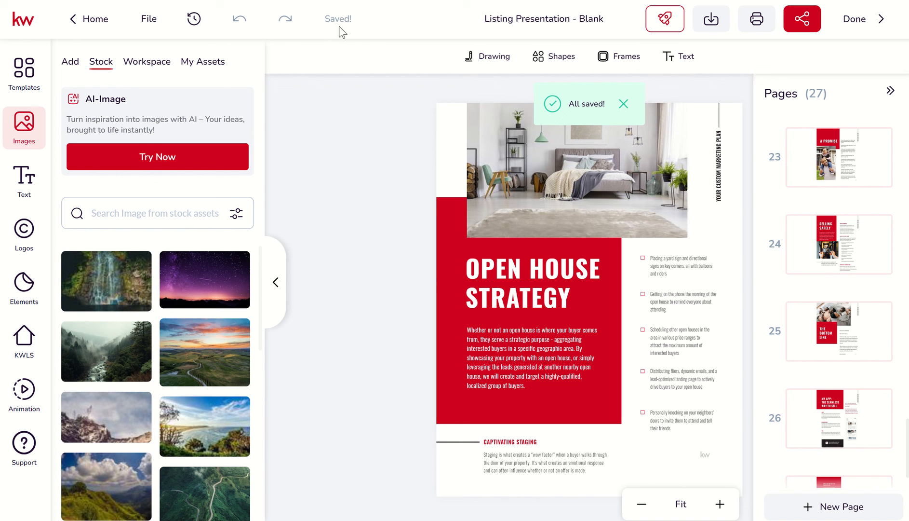
Step: Save the design and finish editing to return to the Designs list
click(149, 19)
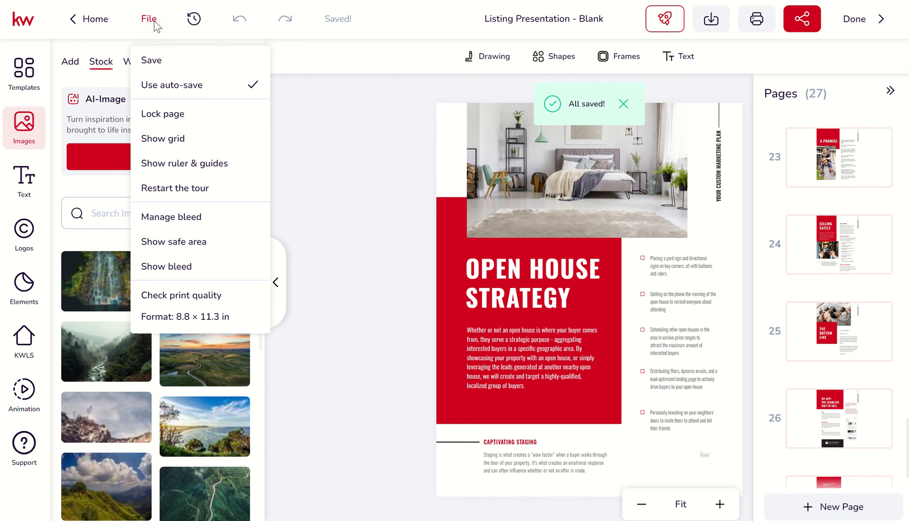
click(159, 61)
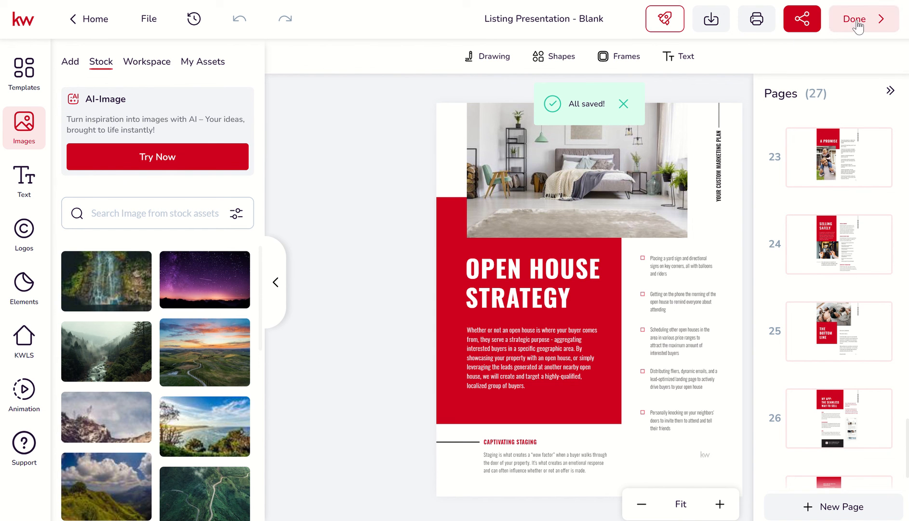
click(838, 29)
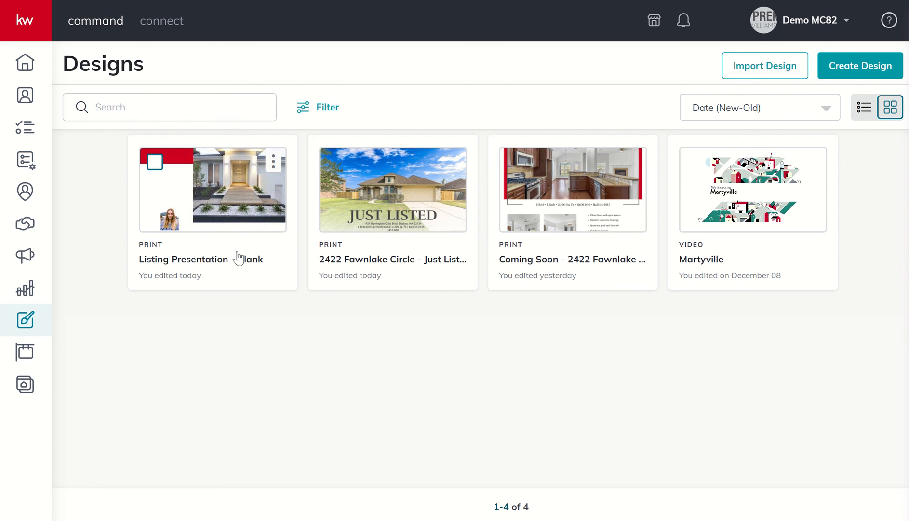
Step: Make a copy of the "Listing Presentation - Blank" design and open the copy for editing
click(273, 164)
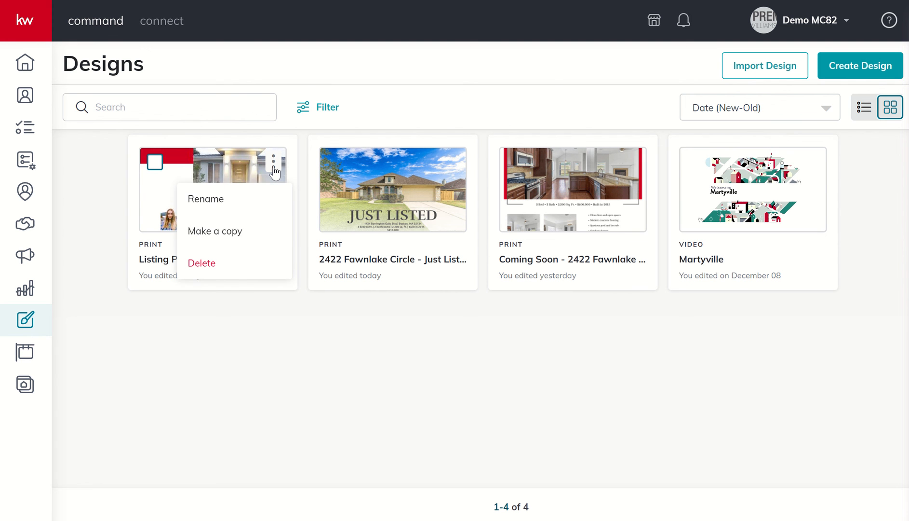
click(234, 234)
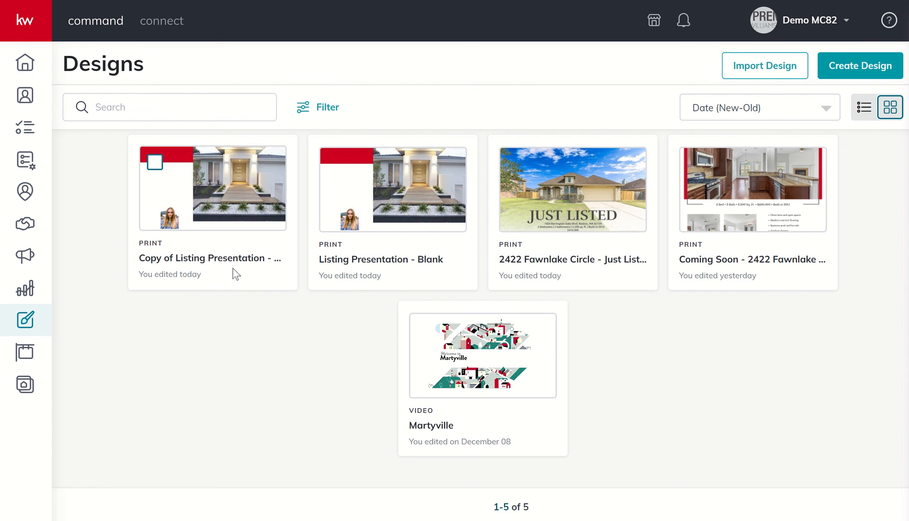
click(157, 169)
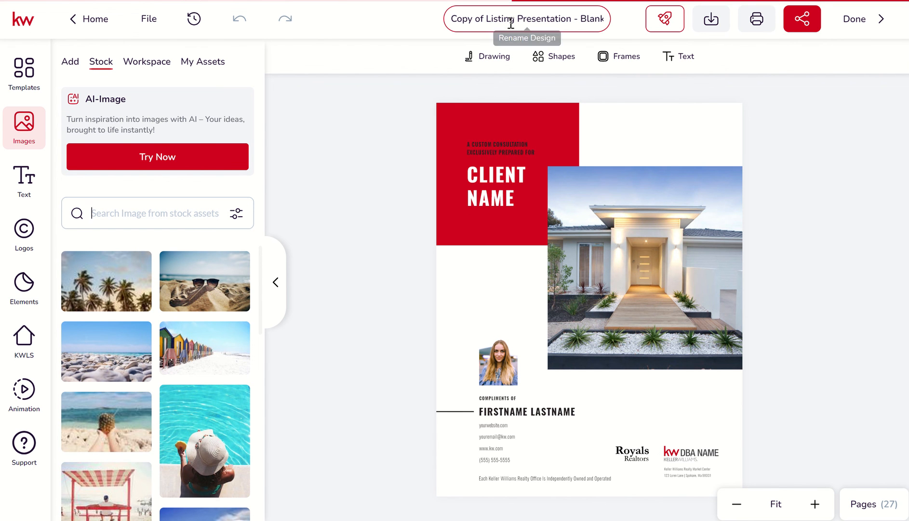
Step: Rename the copied design as "Listing Presentation - " followed by the property's street address
click(453, 18)
text(Listn)
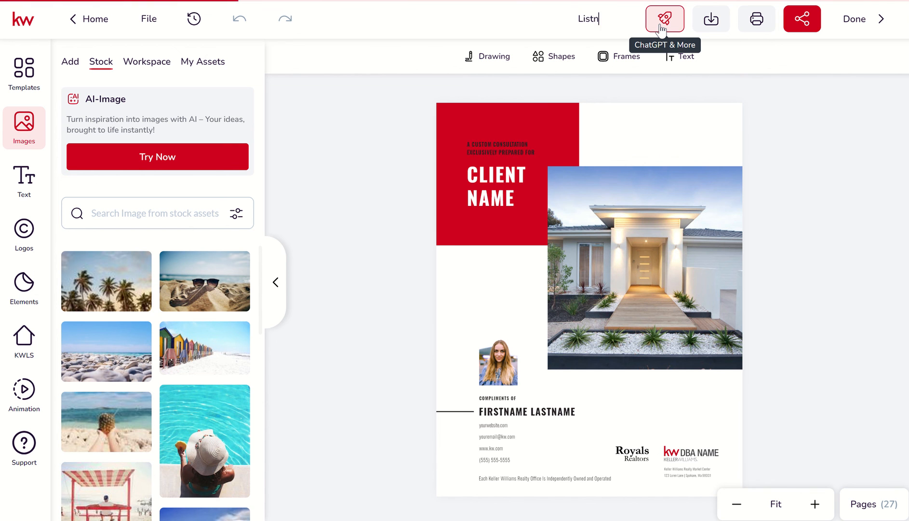
key(BackSpace)
text(ing Pres)
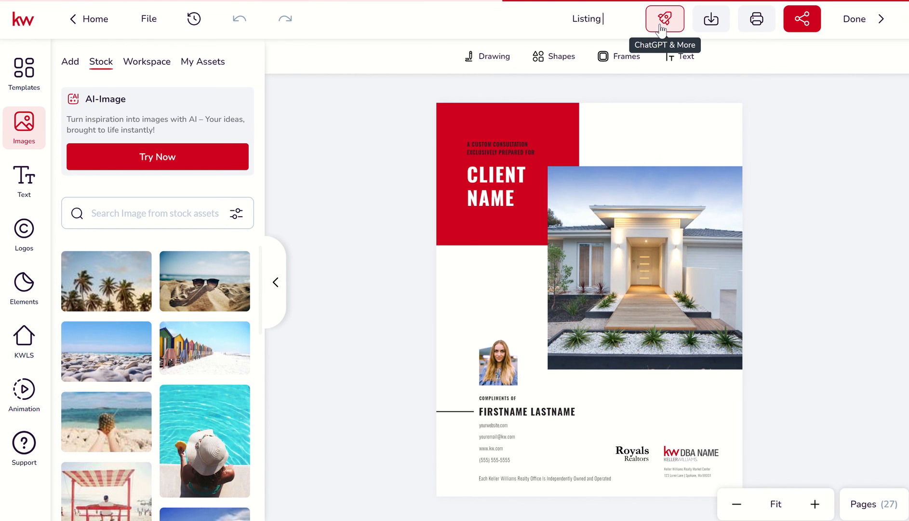
text(entati)
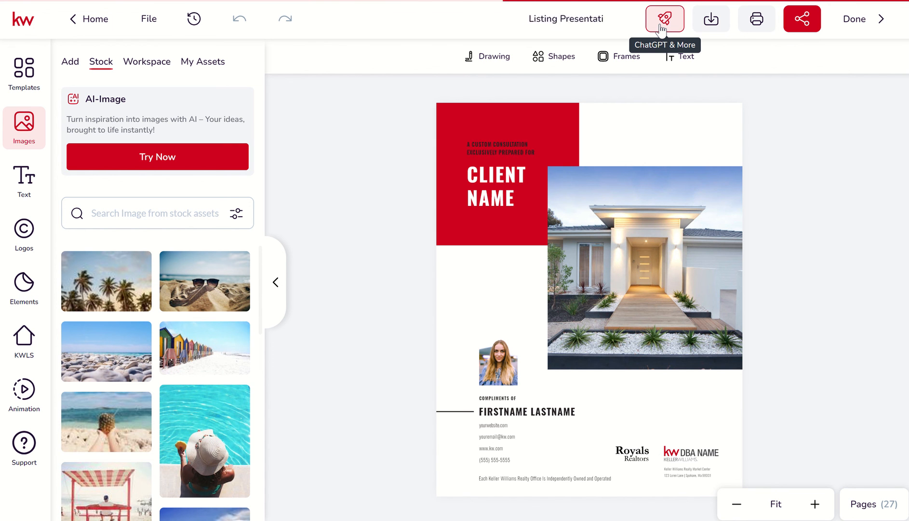
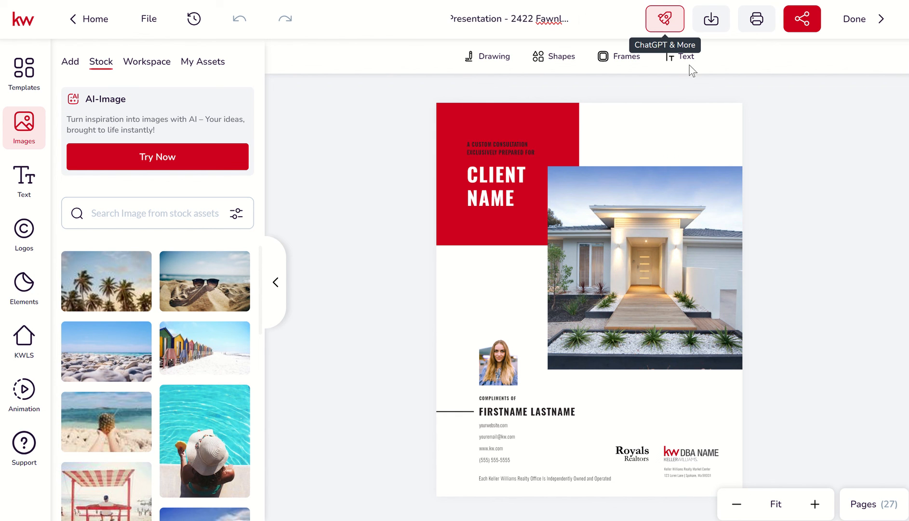
click(780, 143)
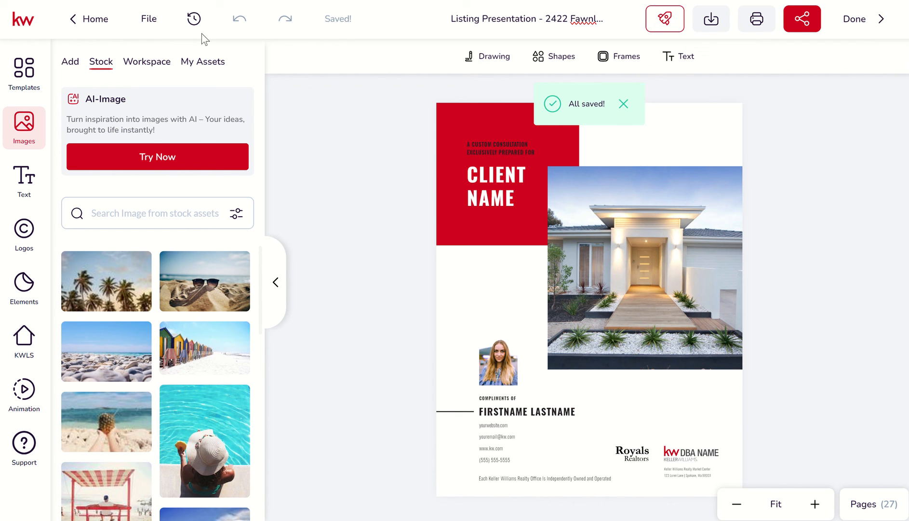
Step: Save the renamed listing presentation and finish editing to return to the Designs list
click(148, 18)
click(150, 59)
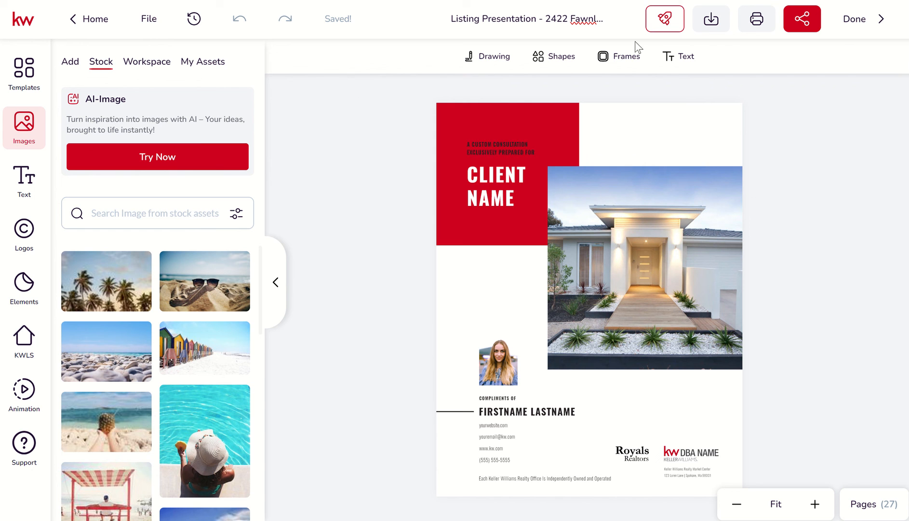
click(855, 18)
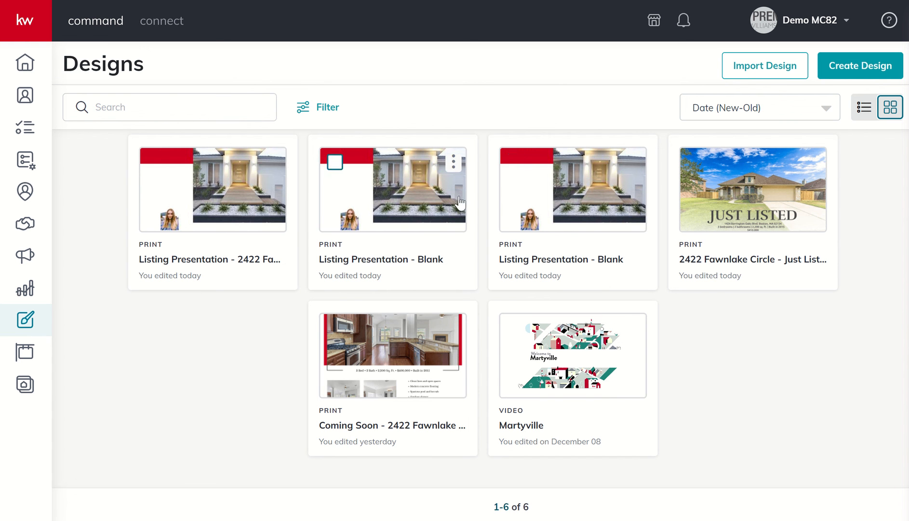
Step: Delete the older of the two "Listing Presentation - Blank" designs from the Designs list
click(633, 164)
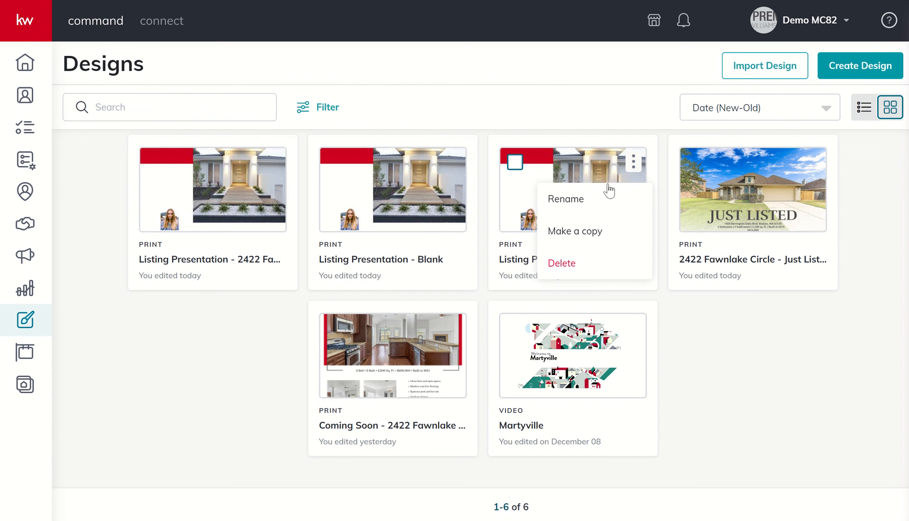
click(564, 264)
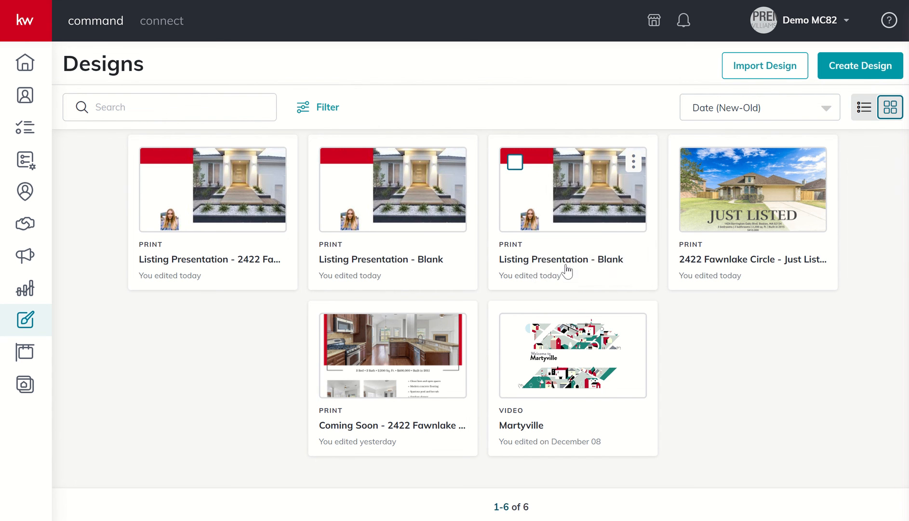
click(538, 316)
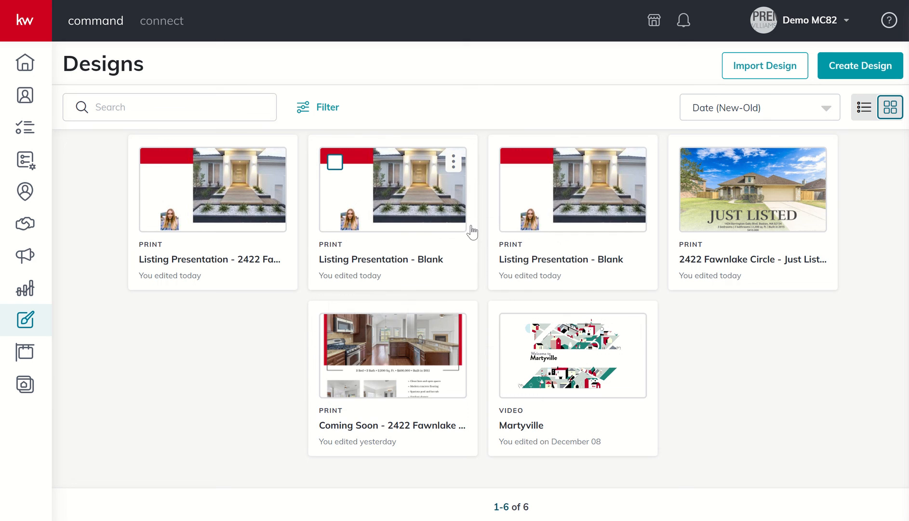